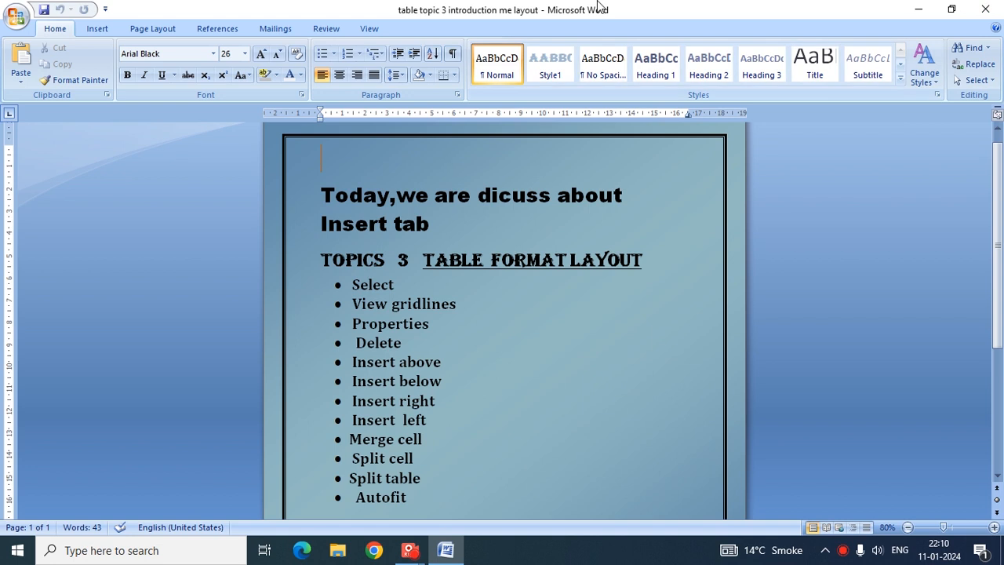
left_click(97, 28)
left_click(117, 83)
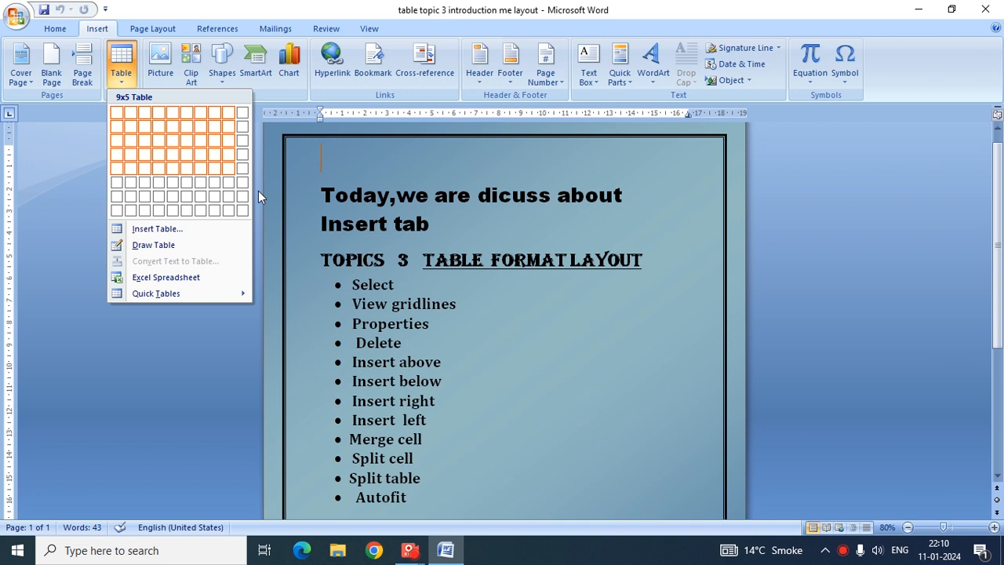
left_click(497, 339)
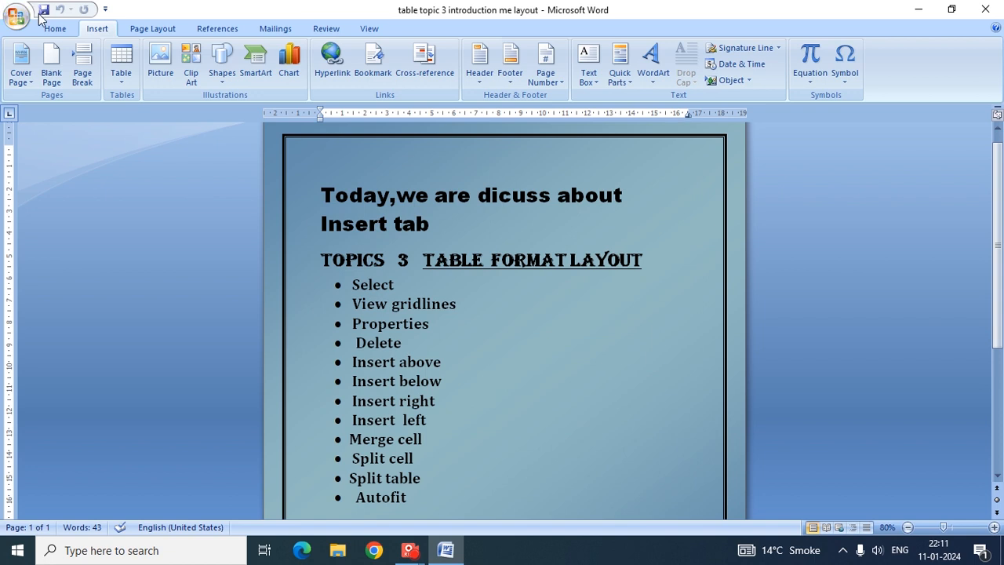
Create a new blank document and insert a table with eight columns and seven rows
left_click(45, 53)
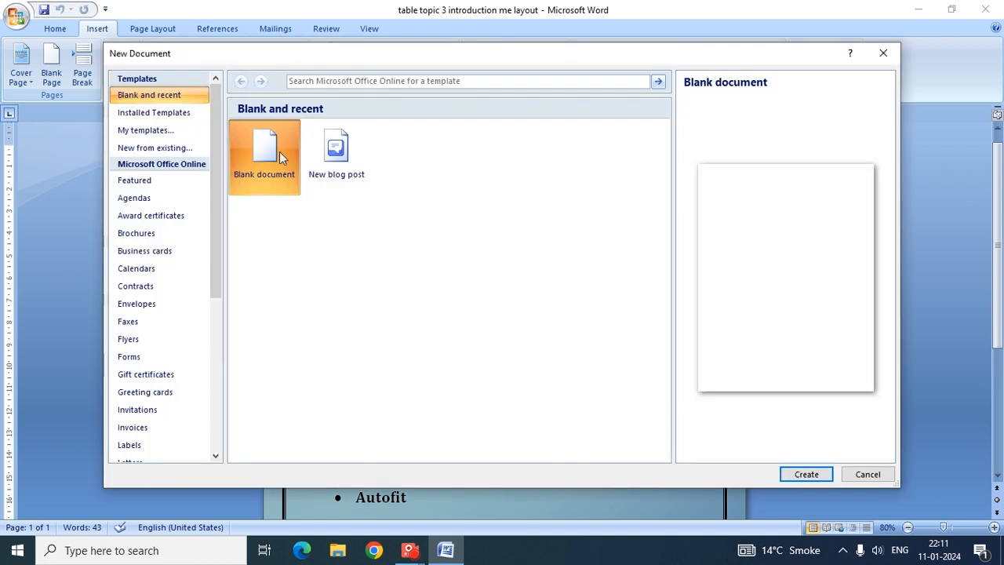
left_click(788, 474)
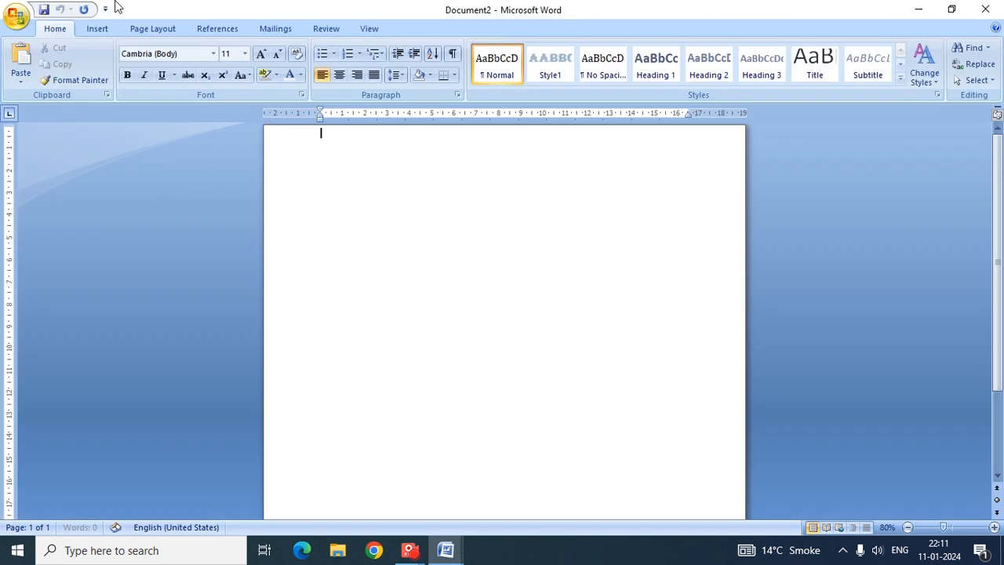
left_click(97, 28)
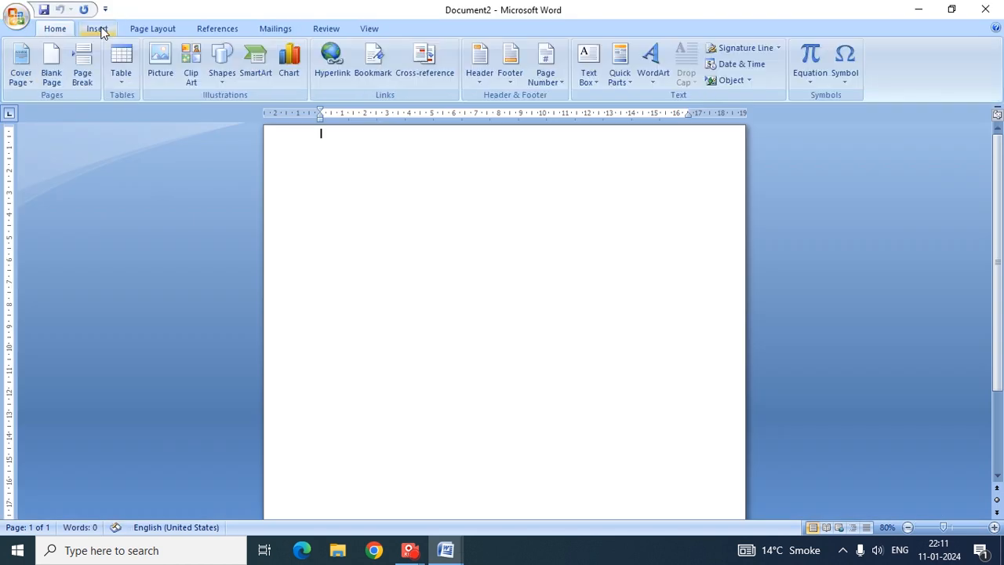
left_click(121, 67)
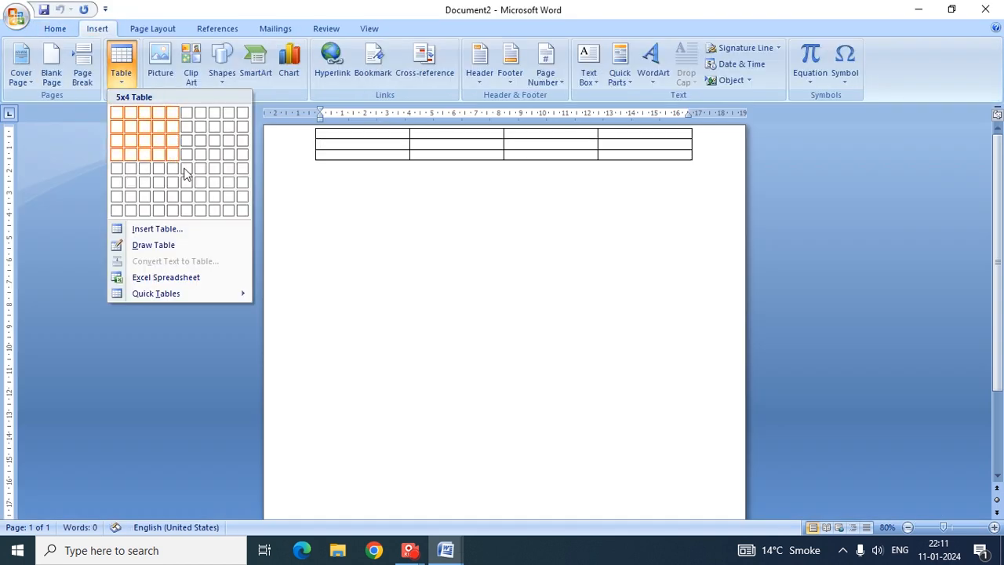
left_click(220, 201)
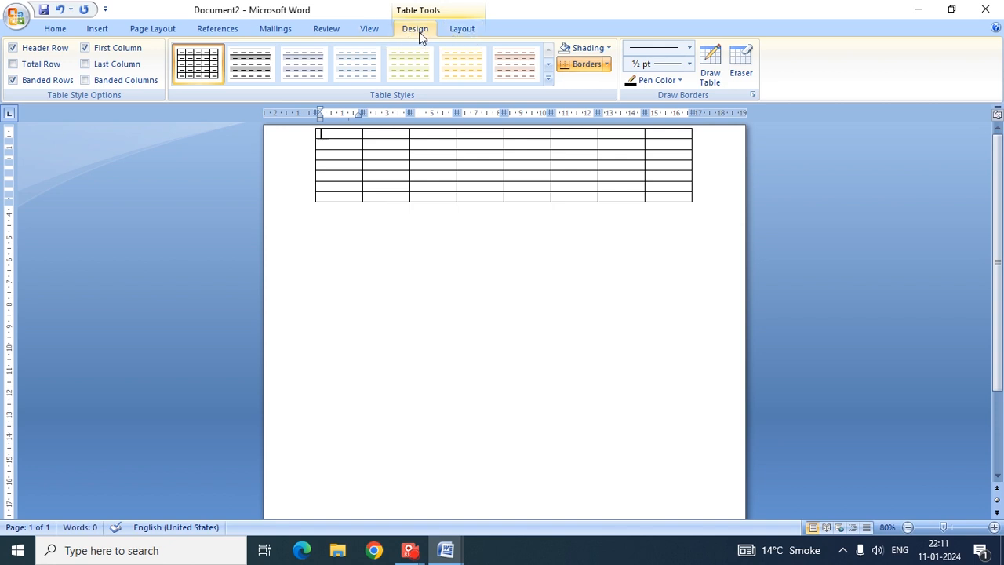
Select the table's first cell, and extend the selection to its entire first column
left_click(463, 28)
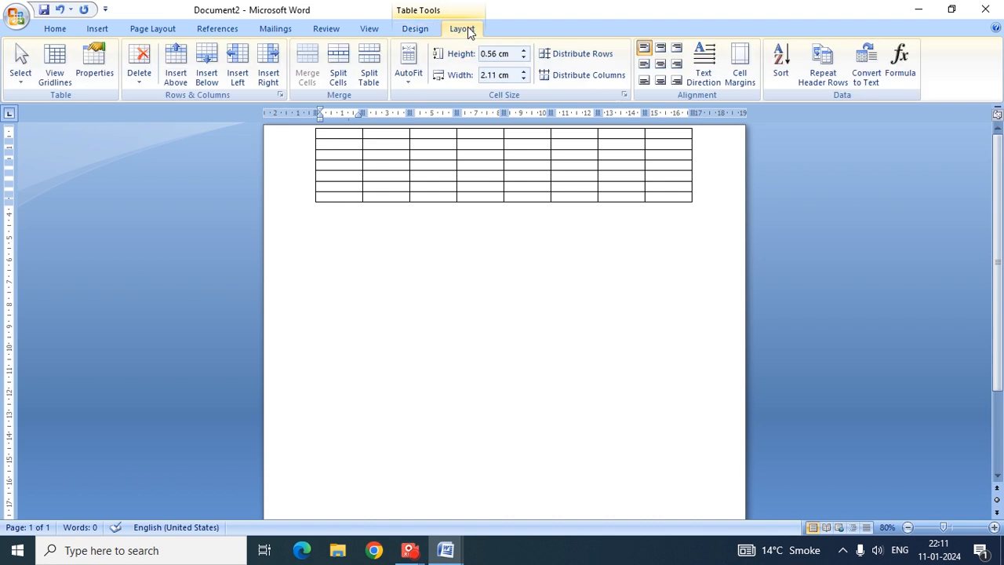
left_click(23, 76)
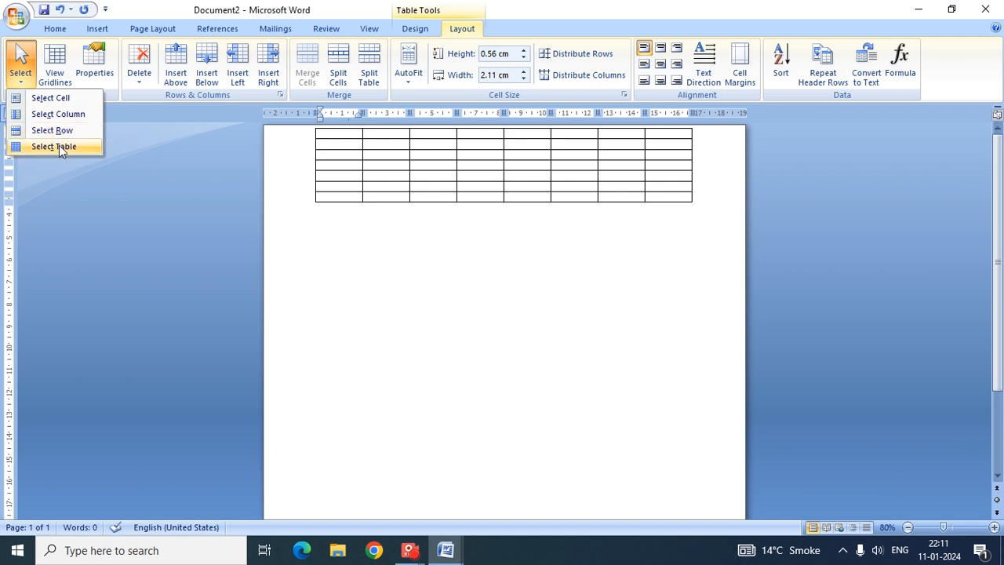
left_click(71, 99)
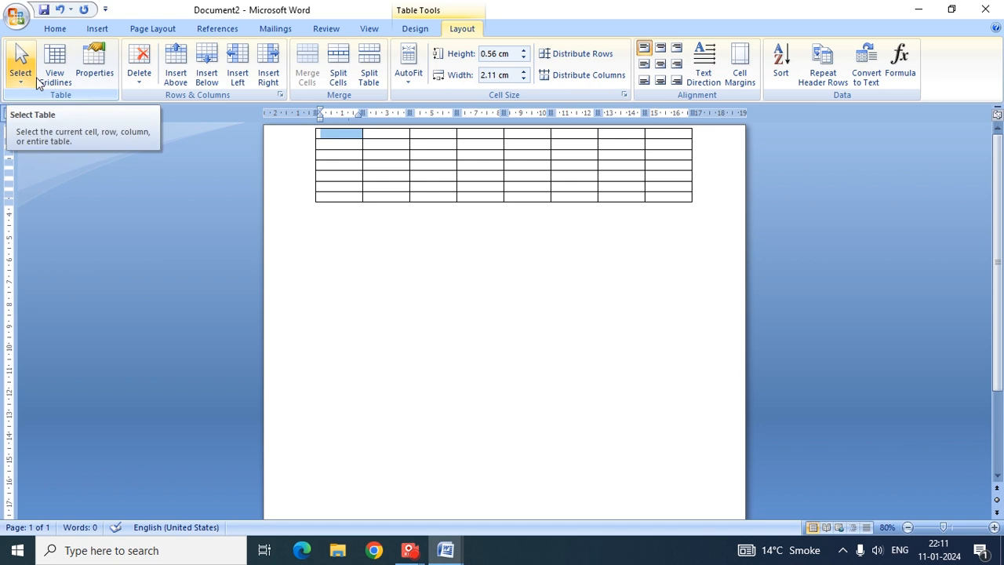
left_click(37, 82)
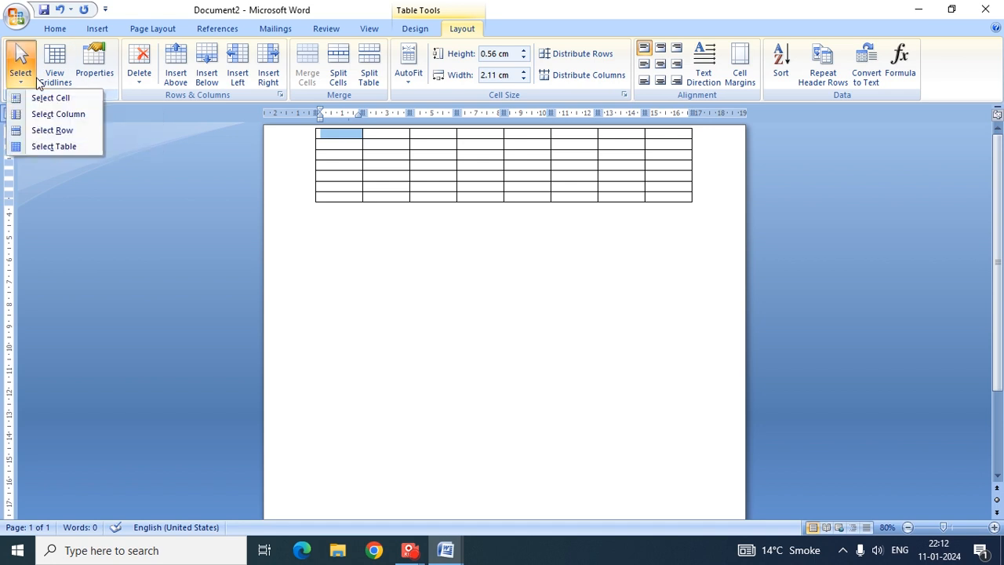
left_click(35, 120)
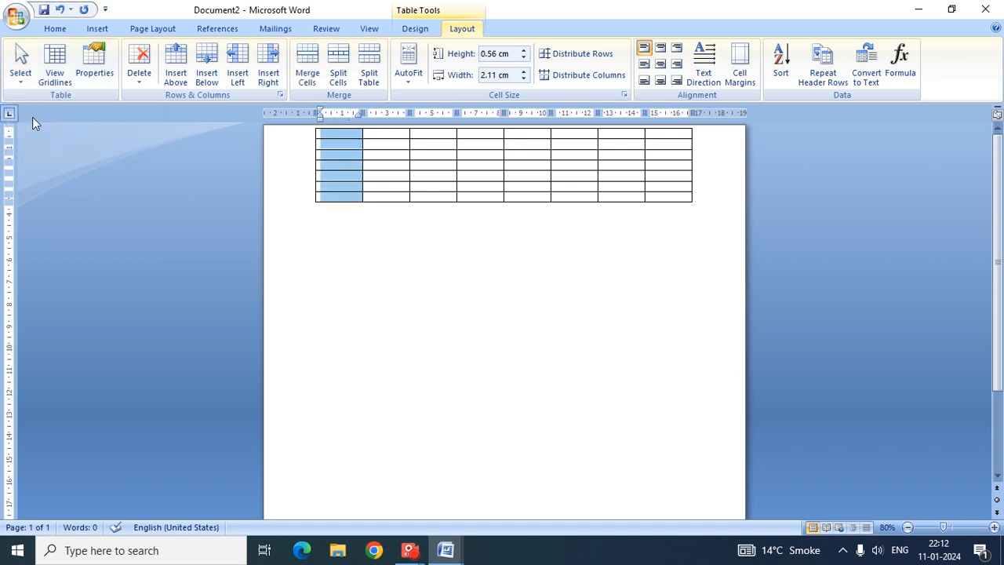
Extend the first-column selection to all the rows it covers, and clear the selection
left_click(20, 64)
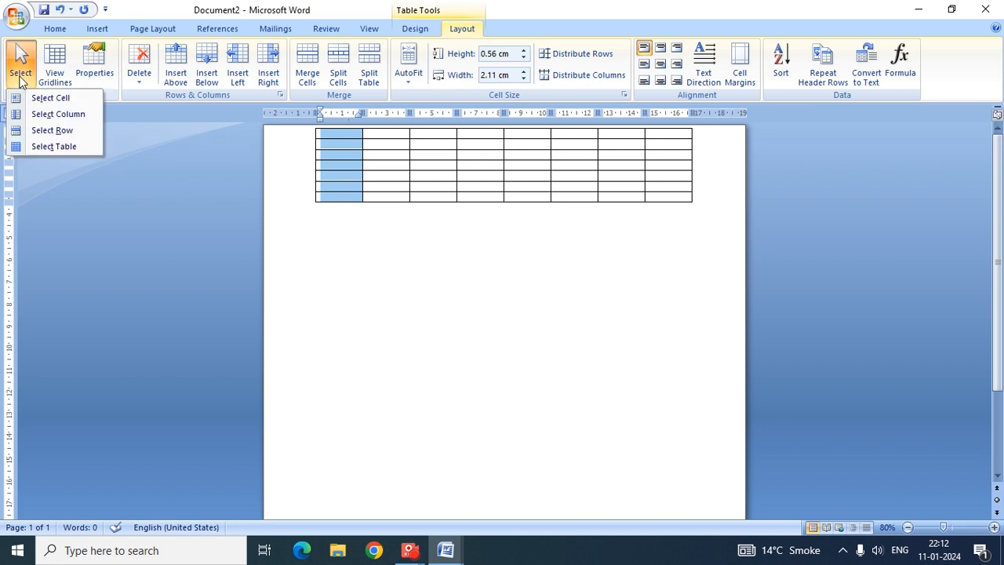
left_click(41, 132)
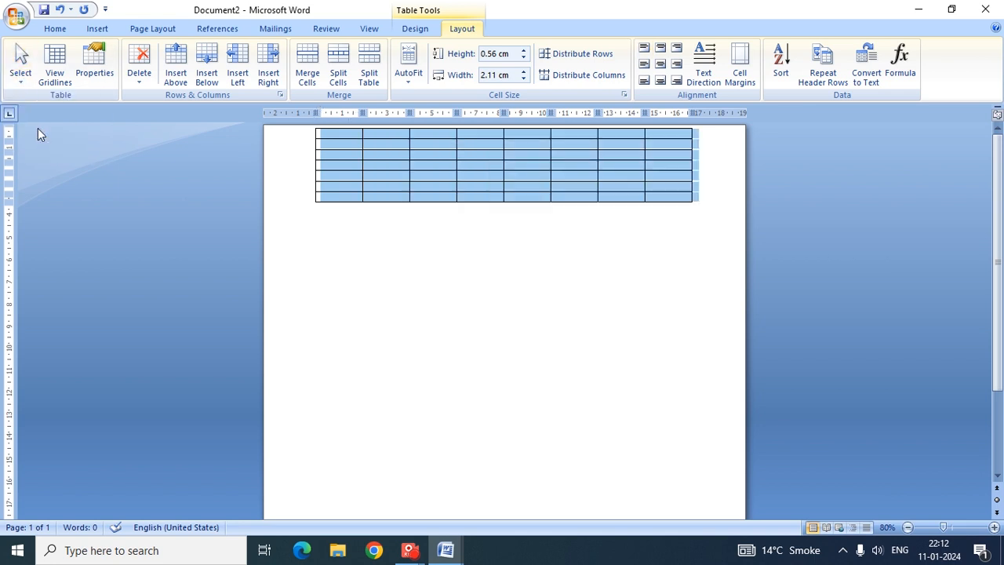
left_click(289, 287)
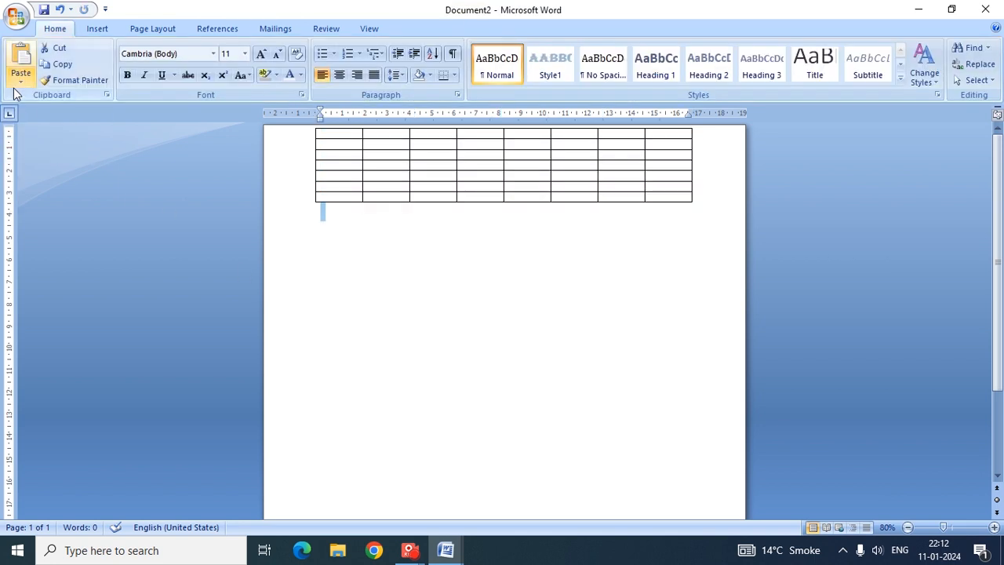
Select the entire table from a cell in its first column, and clear the selection
left_click(332, 183)
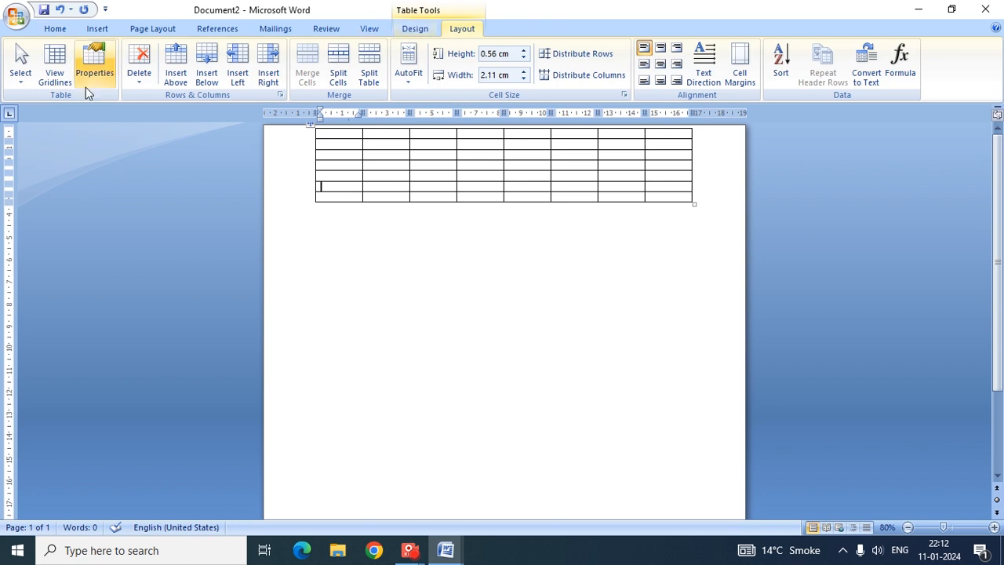
left_click(21, 67)
left_click(47, 149)
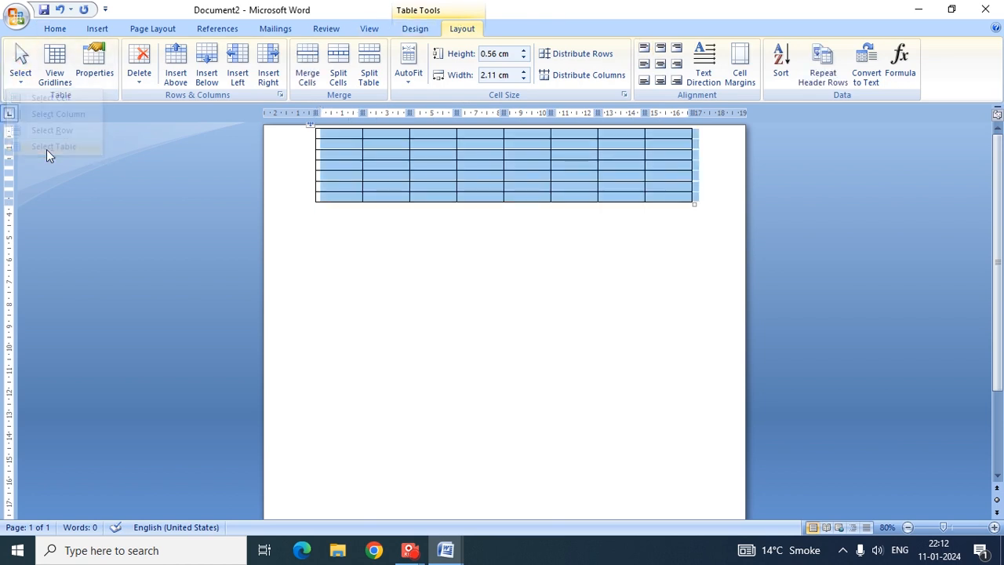
left_click(278, 218)
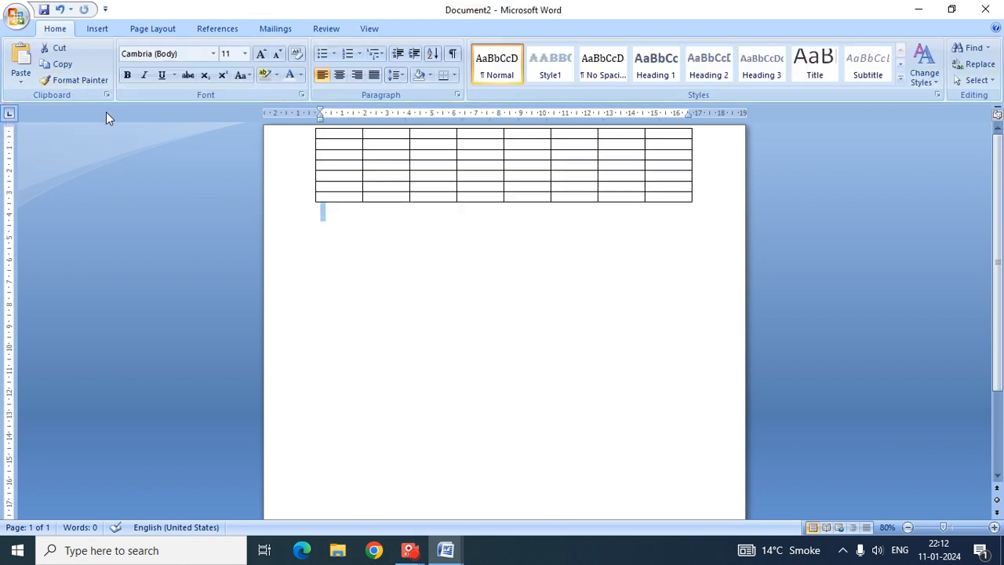
Apply the light green banded table style without inner borders to the table
left_click(367, 186)
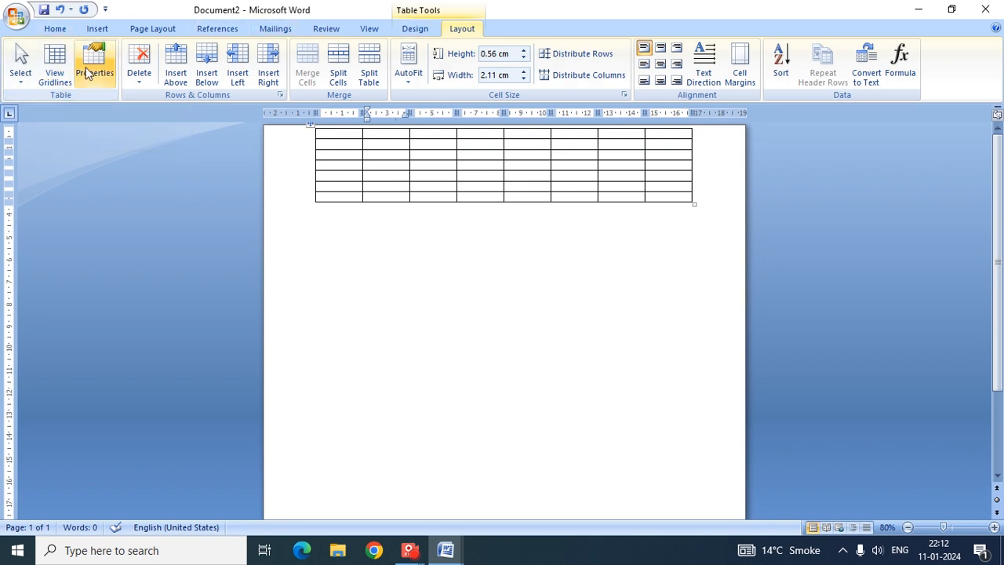
left_click(55, 79)
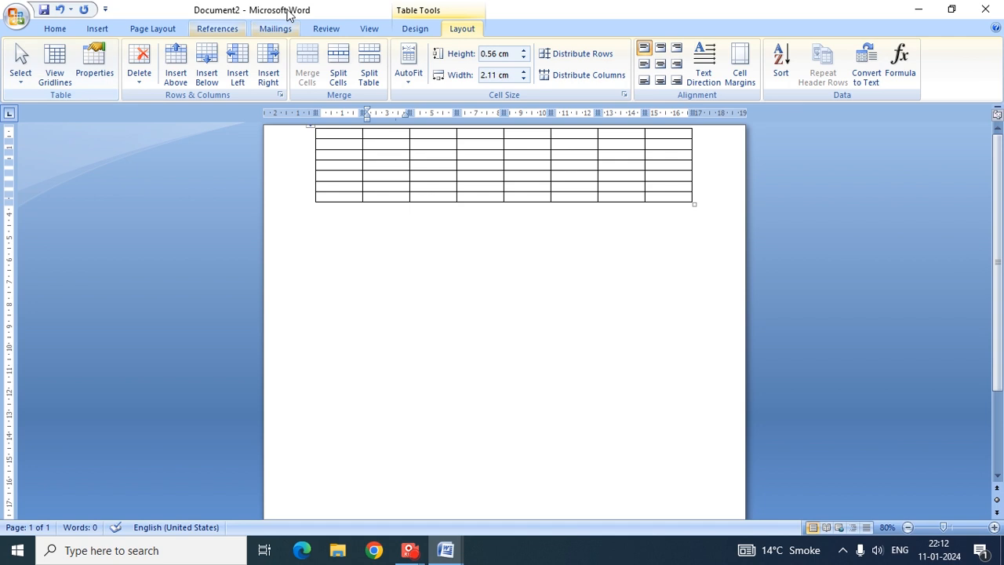
left_click(413, 31)
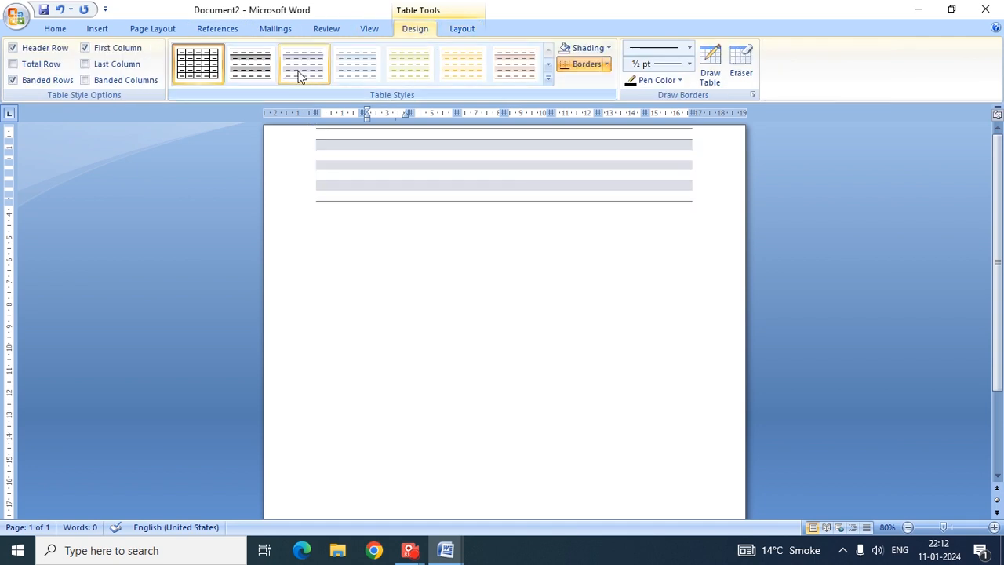
left_click(395, 69)
left_click(455, 28)
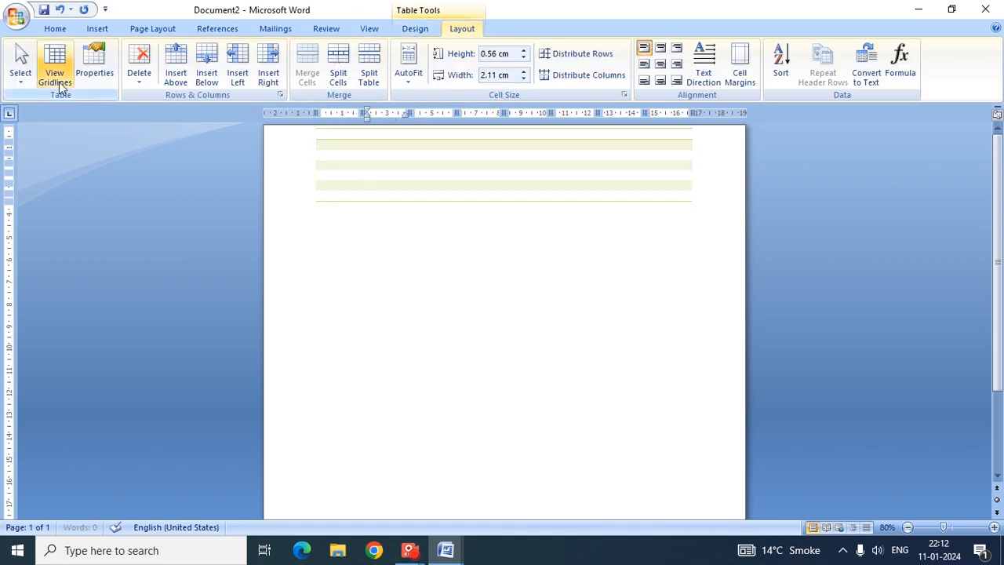
Toggle the gridlines of the green banded table on and off several times, leaving them hidden
left_click(428, 30)
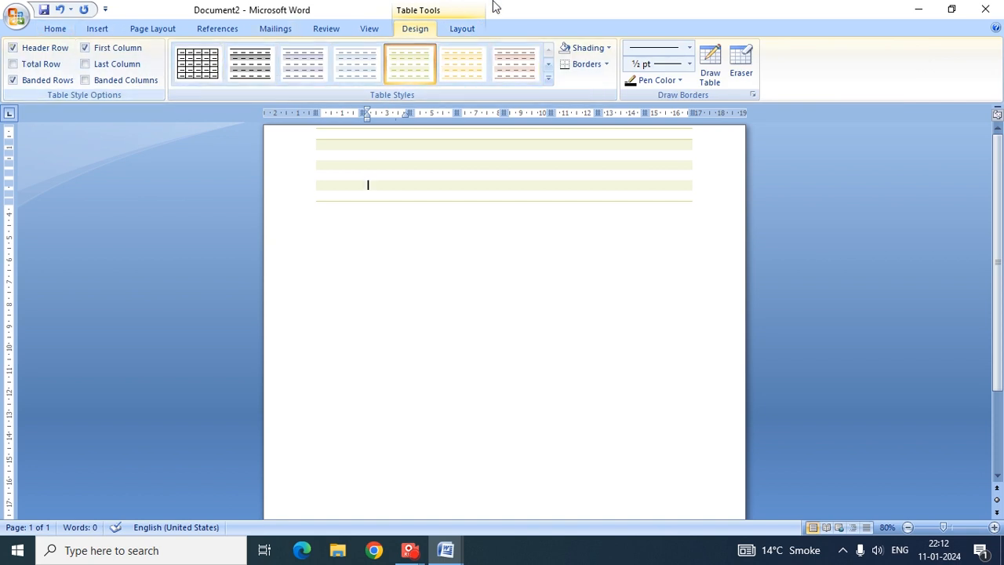
left_click(476, 28)
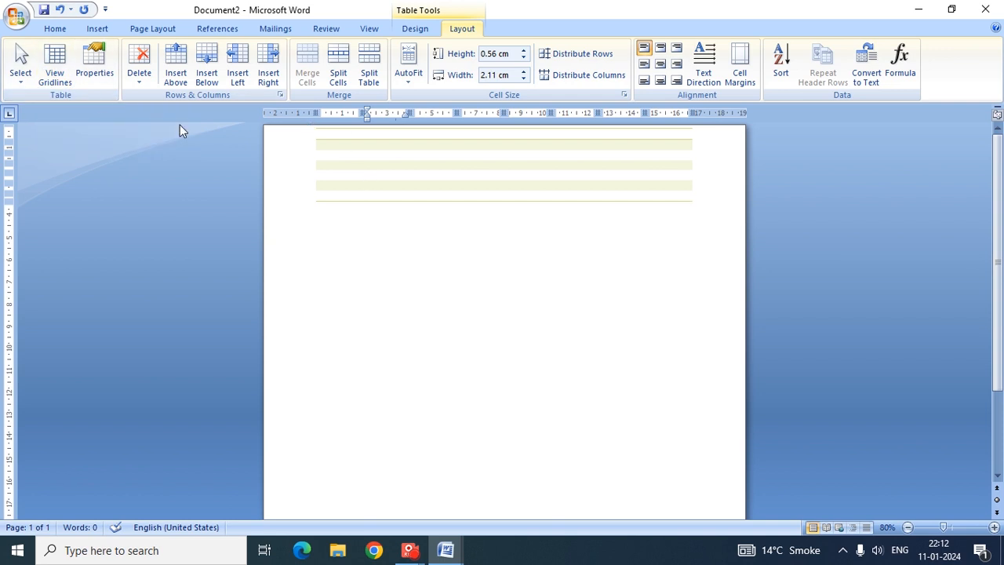
left_click(62, 69)
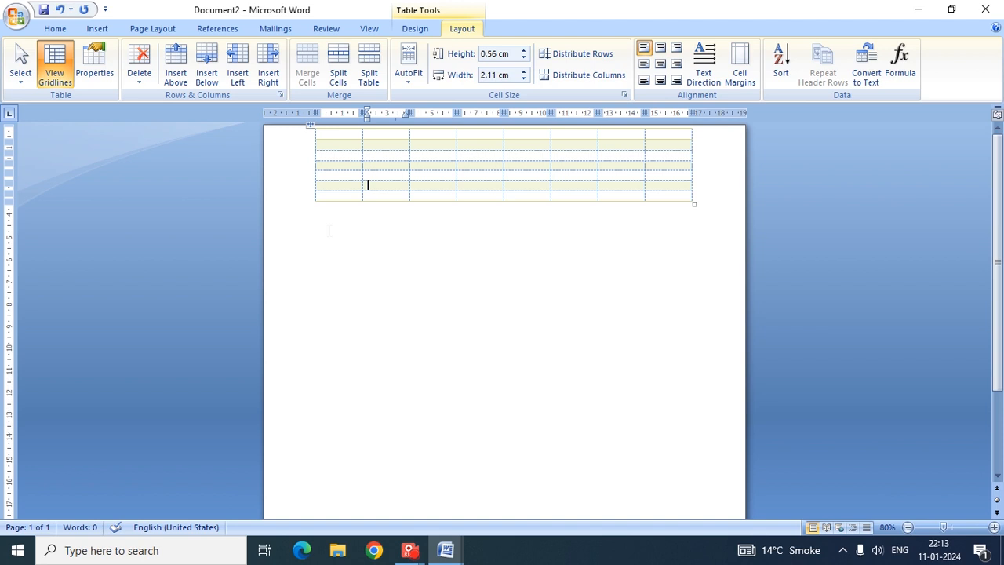
left_click(40, 74)
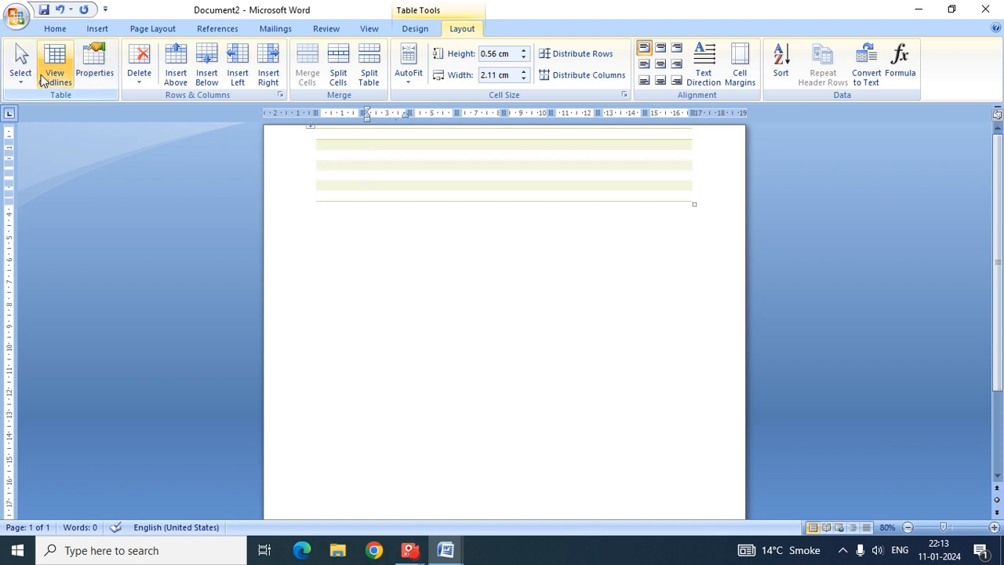
left_click(40, 75)
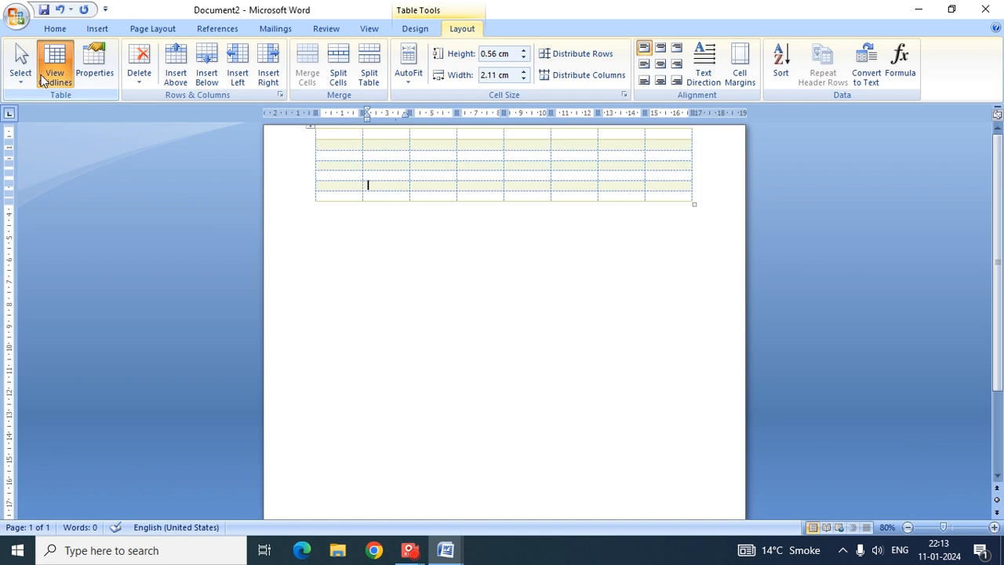
left_click(41, 74)
left_click(41, 74)
left_click(41, 74)
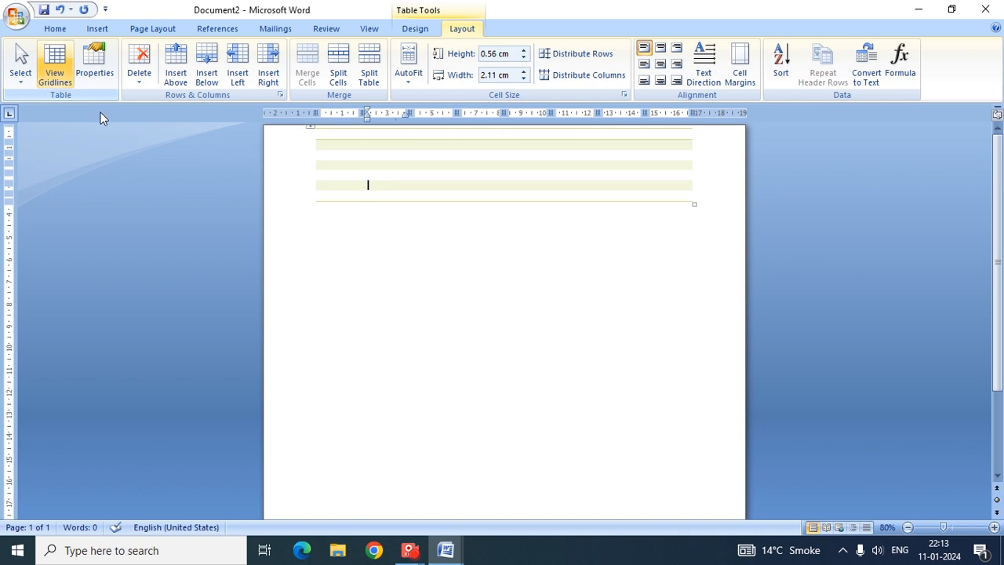
Undo the green table style and the table insertion, and redo the insertion
left_click(60, 9)
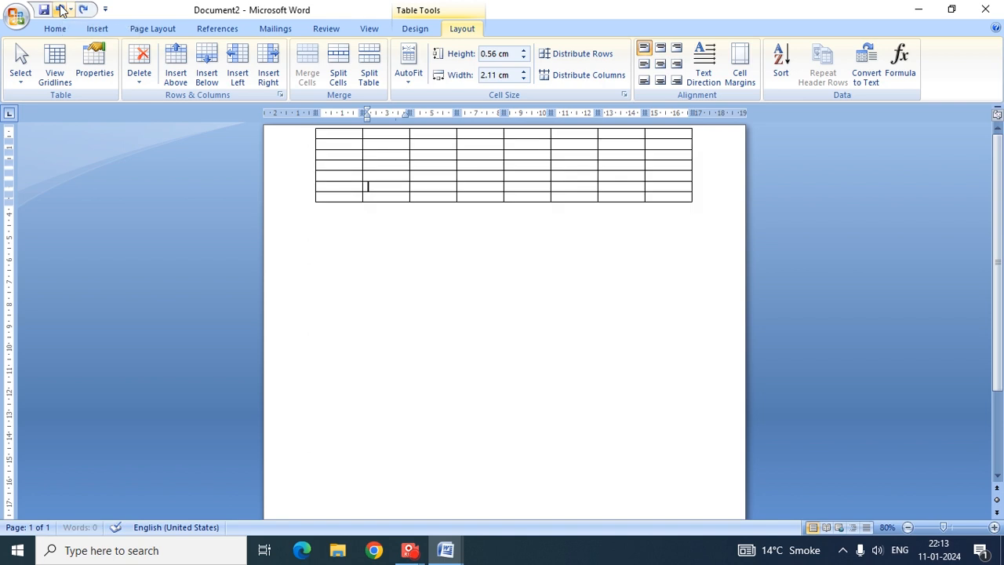
left_click(61, 10)
left_click(83, 9)
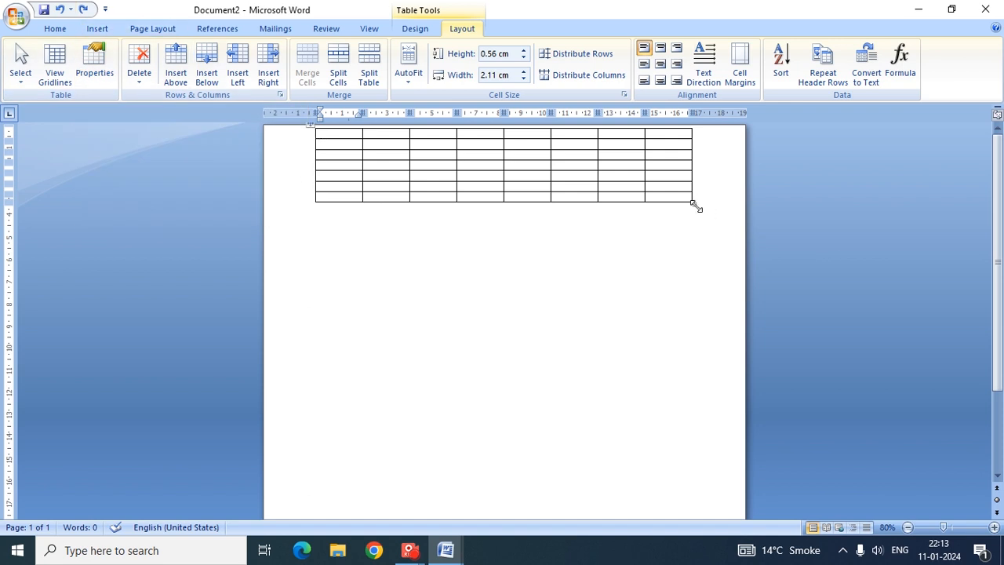
Shrink the table until its columns are about 1.34 cm wide, and set its alignment to Right in the table properties
left_click_drag(694, 203, 556, 205)
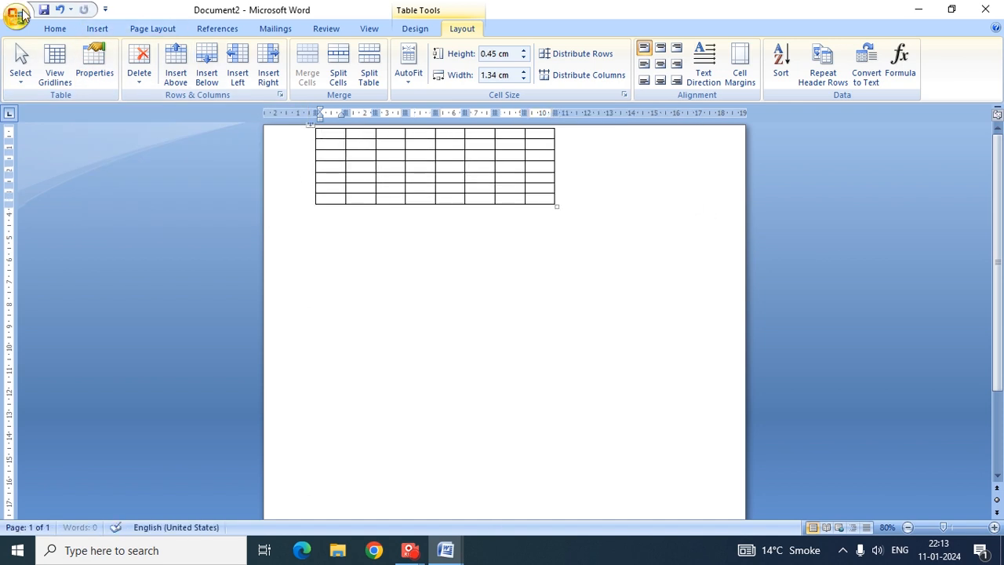
left_click(95, 63)
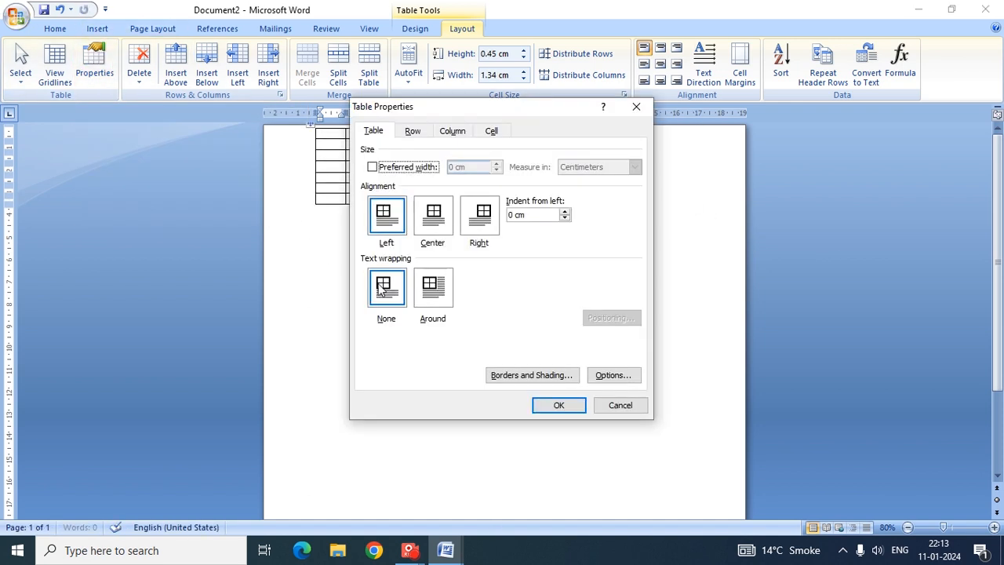
left_click(476, 224)
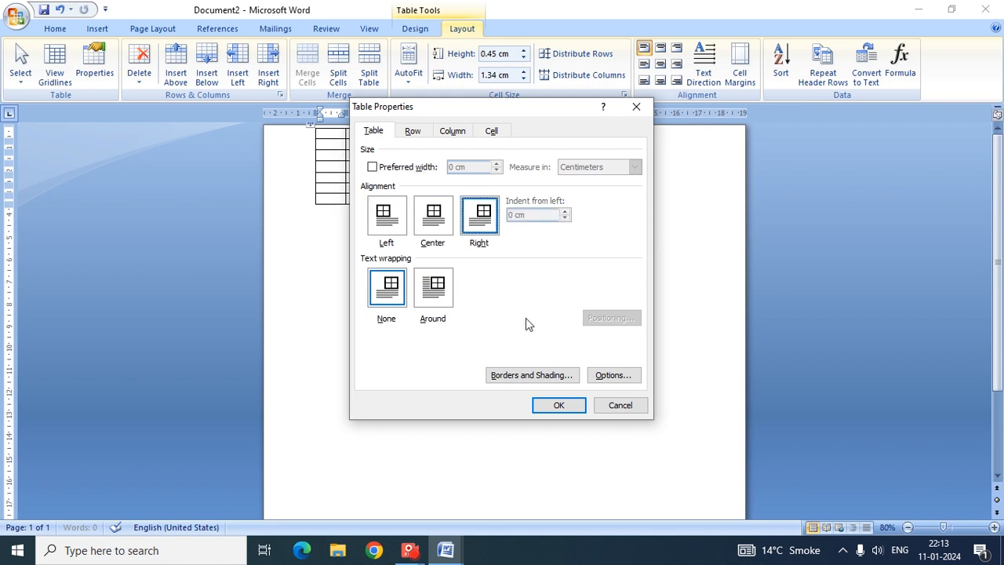
left_click(556, 412)
Apply Left alignment to the table in its table properties, and change the alignment to Center
left_click(81, 83)
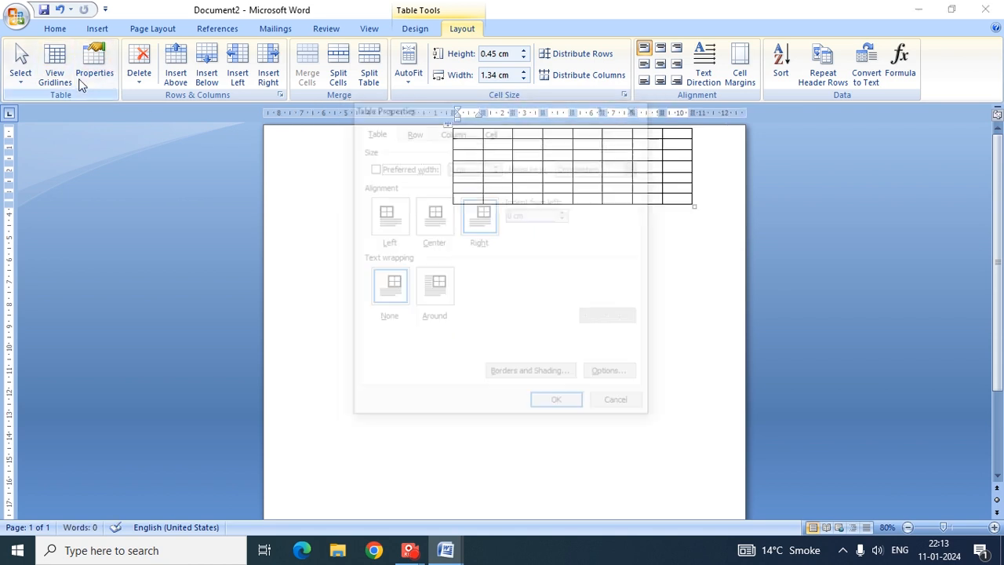
left_click(389, 223)
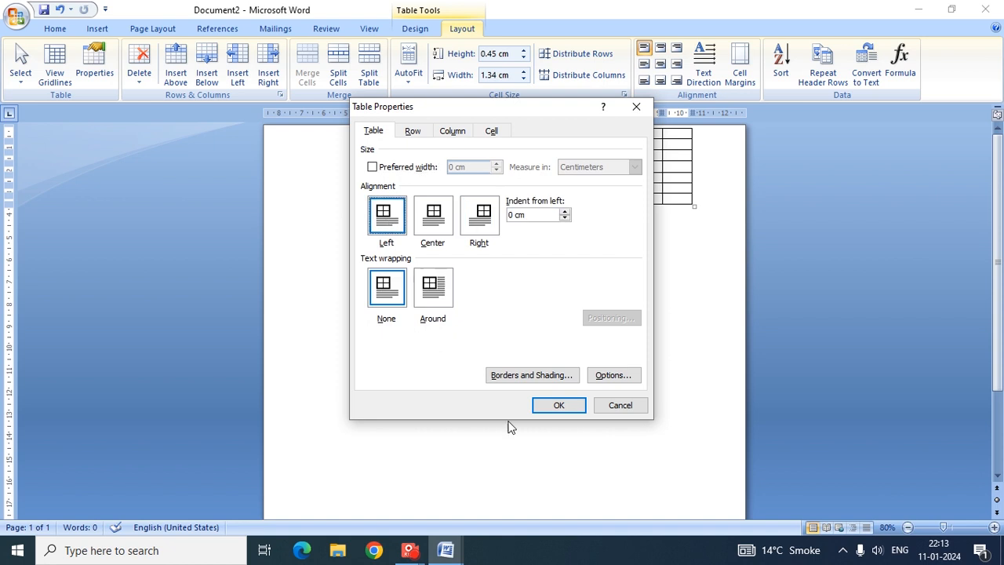
left_click(542, 406)
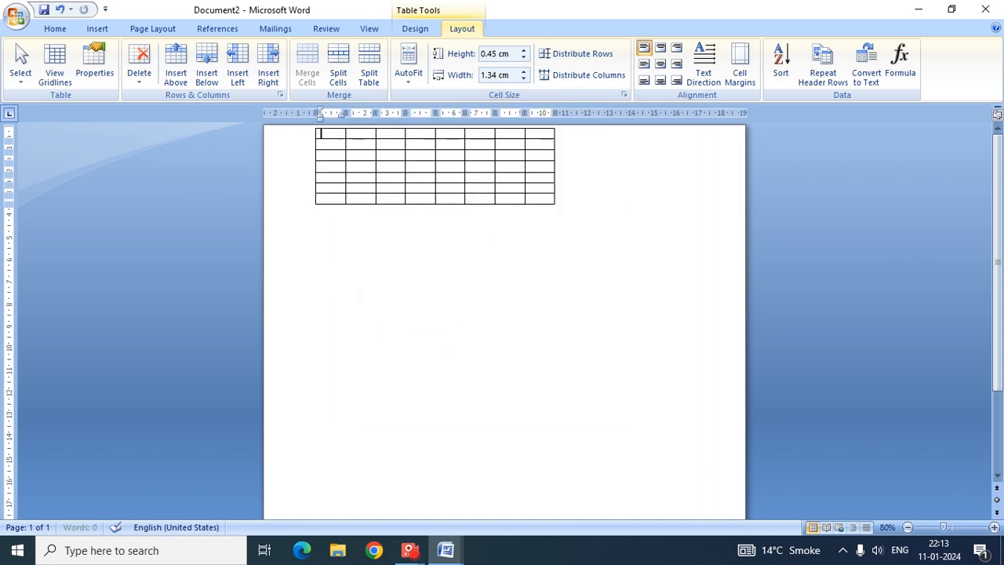
left_click(94, 72)
left_click(431, 217)
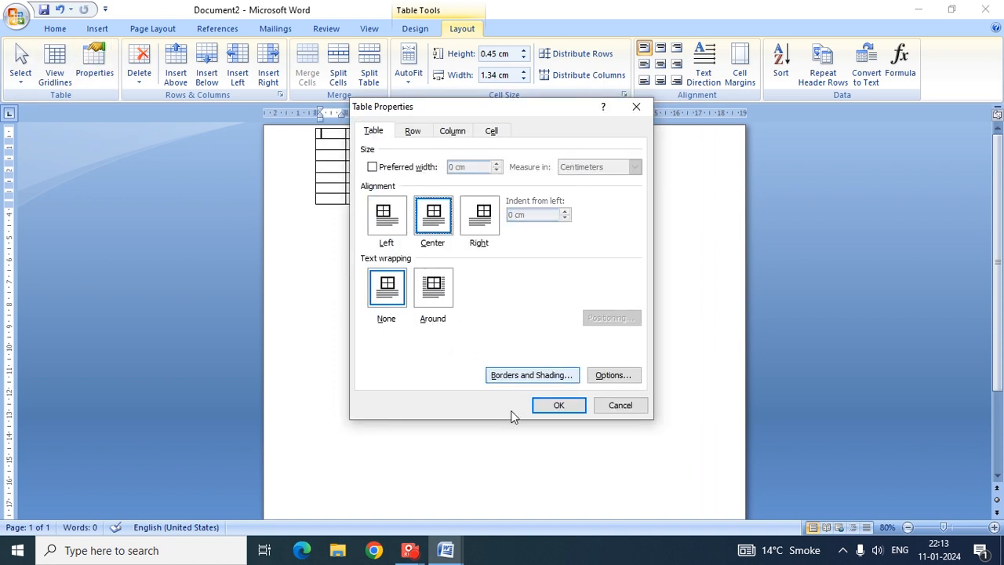
left_click(556, 407)
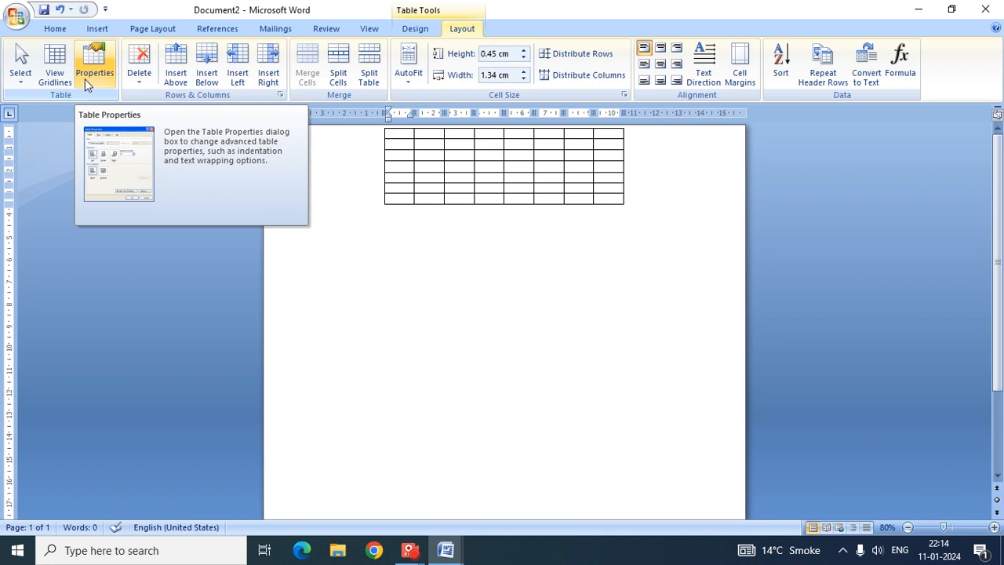
Delete the table's first cell twice using the Shift cells up option
left_click(134, 83)
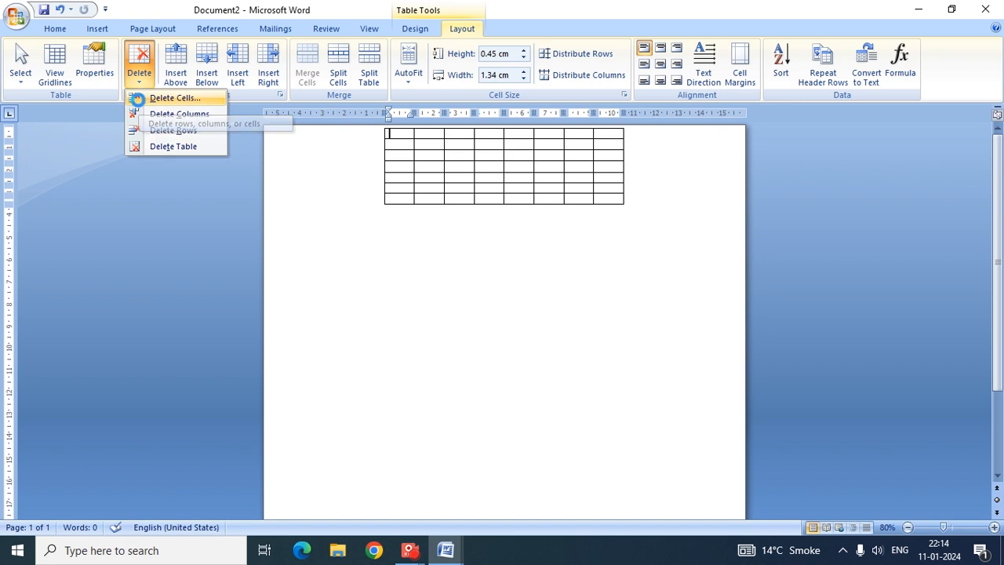
left_click(139, 100)
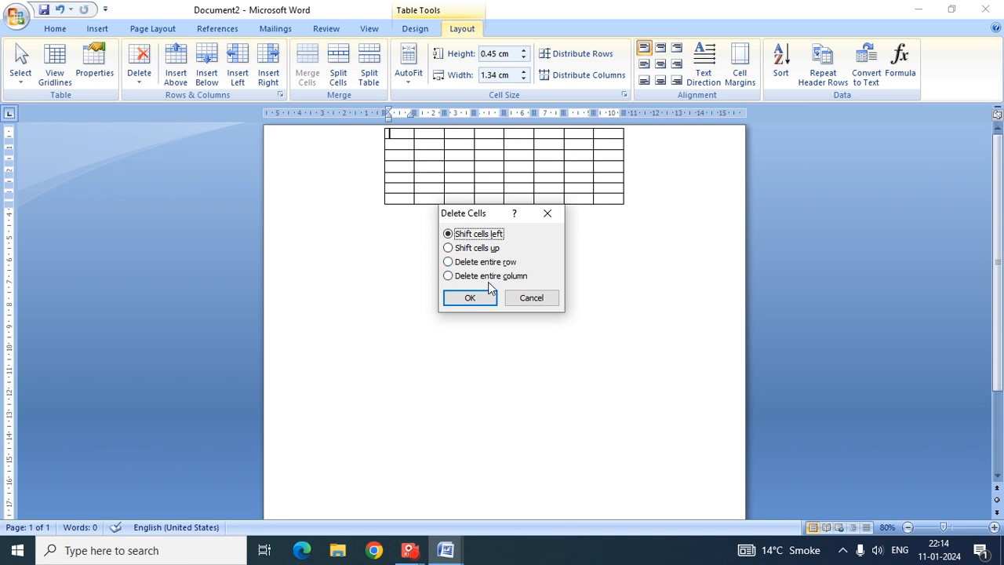
left_click(450, 248)
left_click(473, 298)
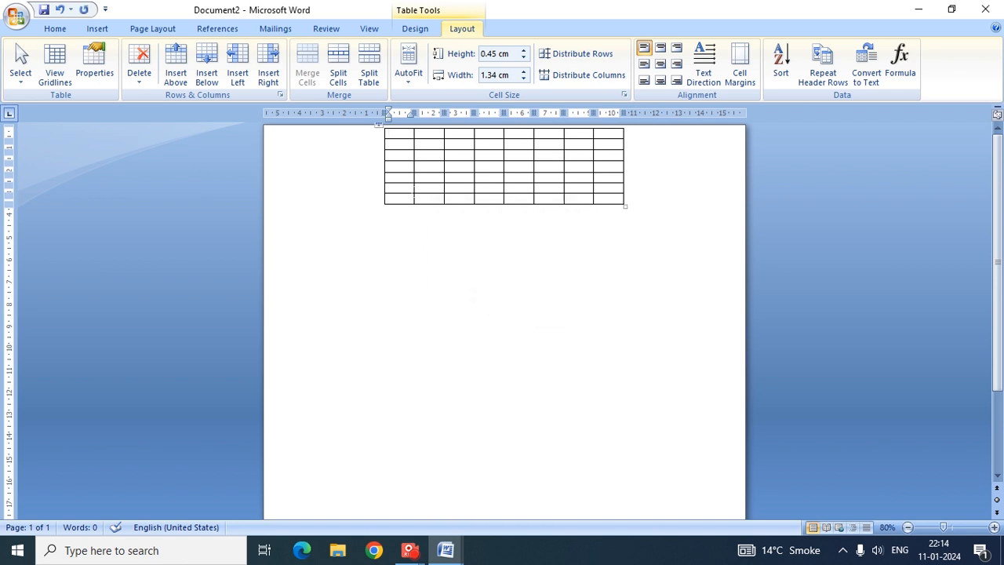
left_click(139, 79)
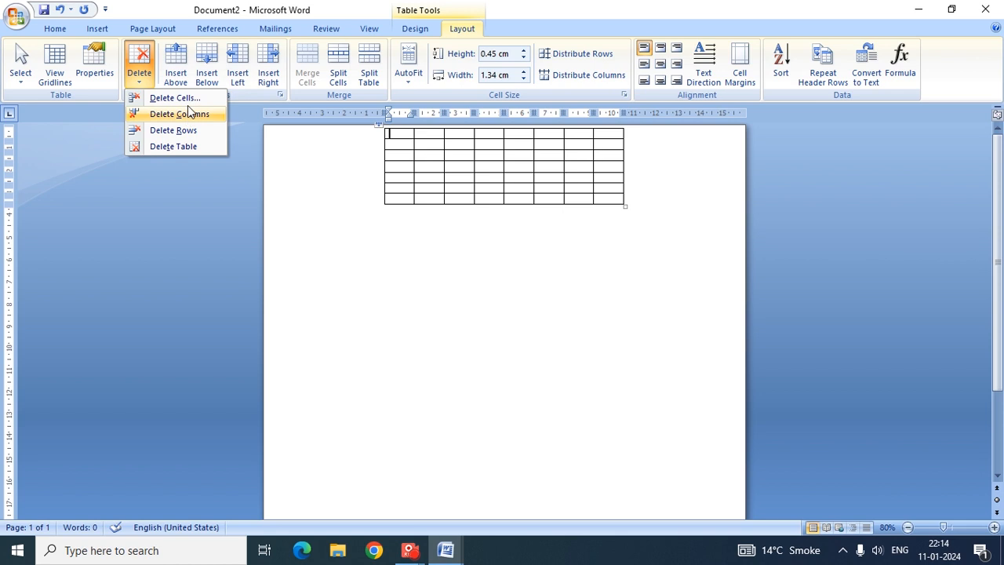
left_click(174, 98)
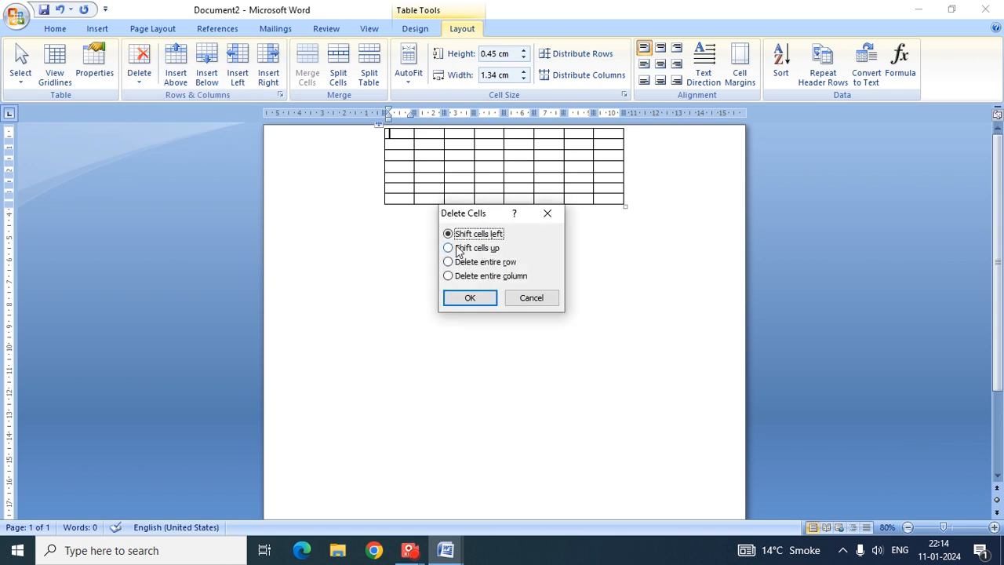
left_click(462, 247)
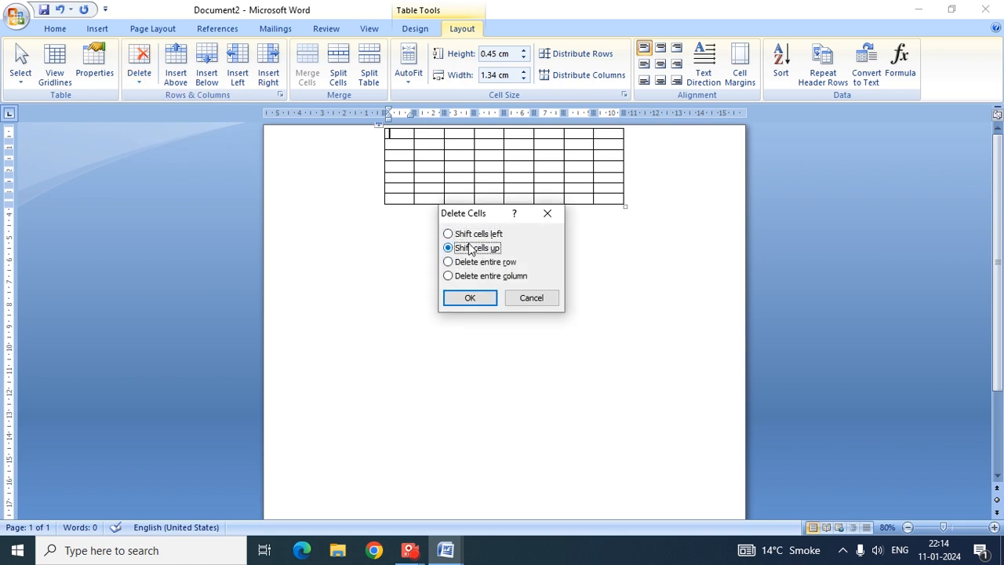
left_click(473, 298)
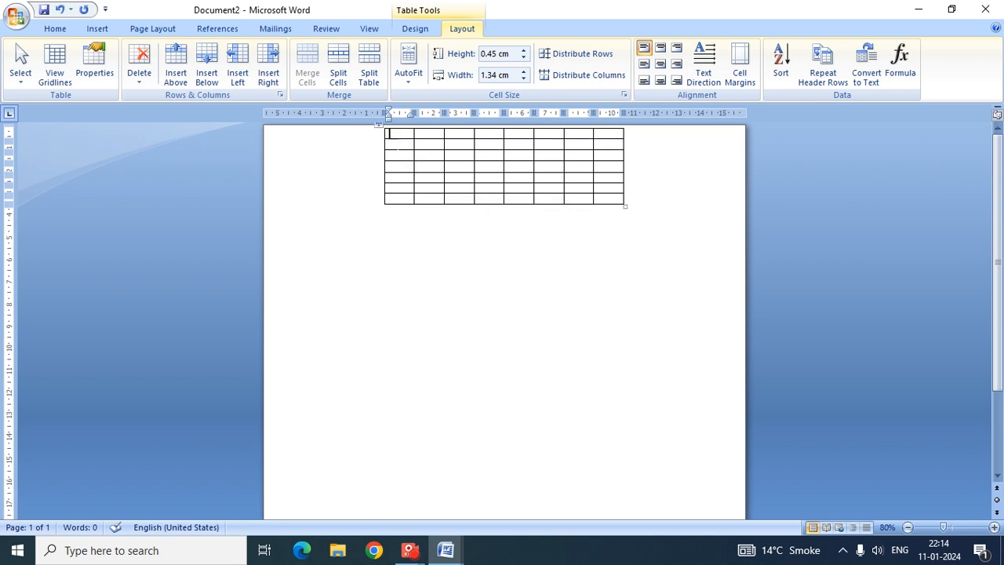
Use Delete Cells on the first cell to delete its entire column and its entire row
left_click(139, 72)
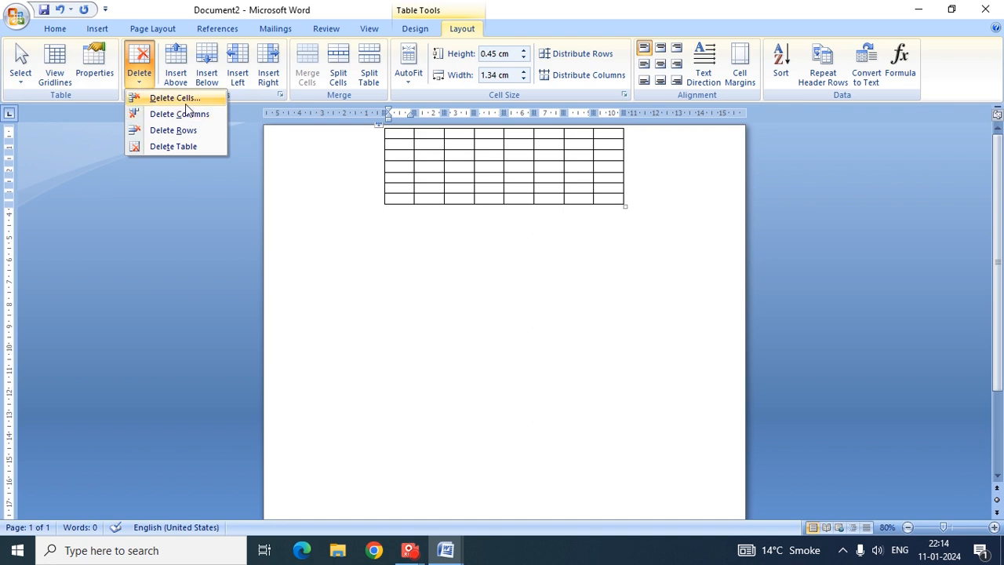
left_click(165, 97)
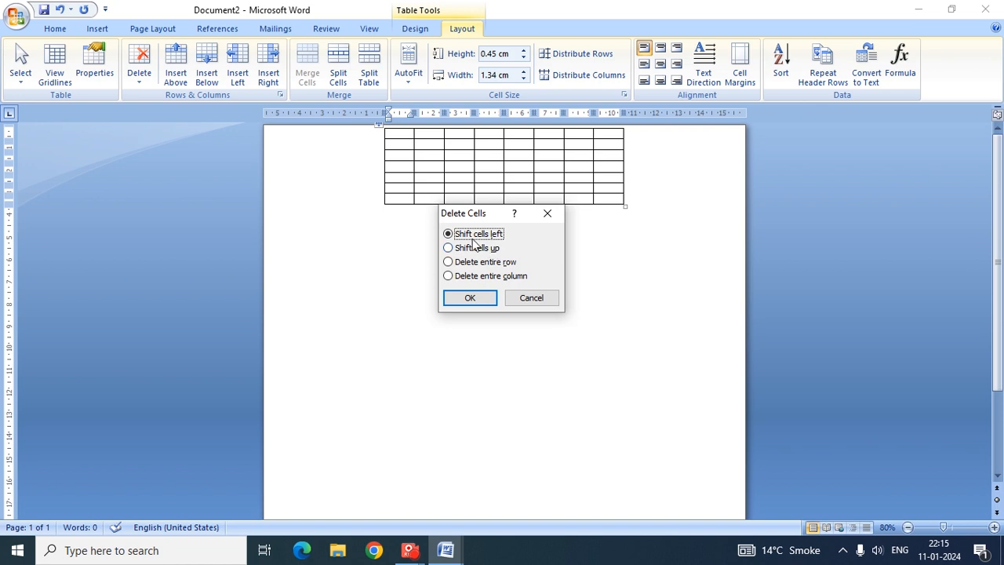
left_click(477, 279)
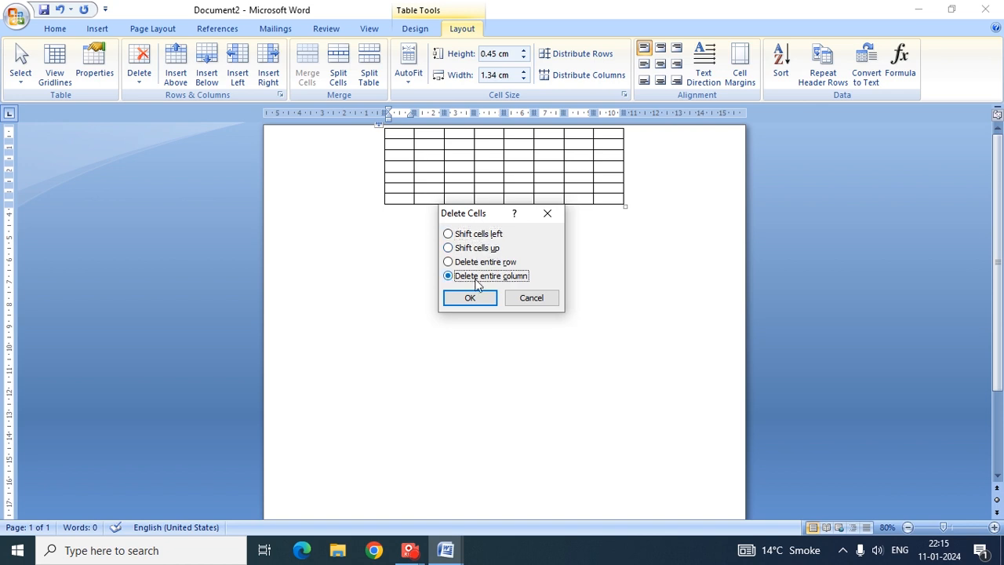
left_click(477, 303)
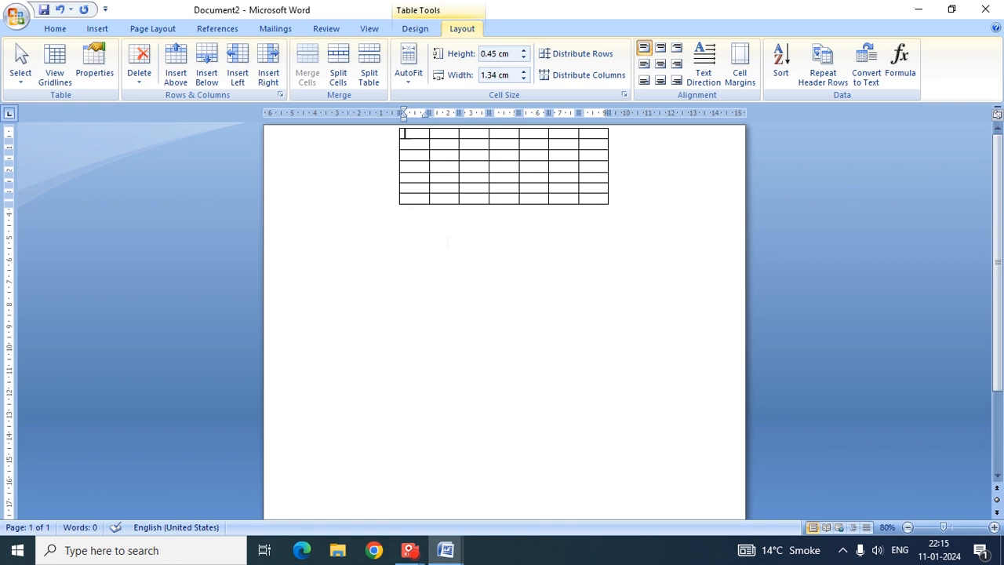
left_click(140, 70)
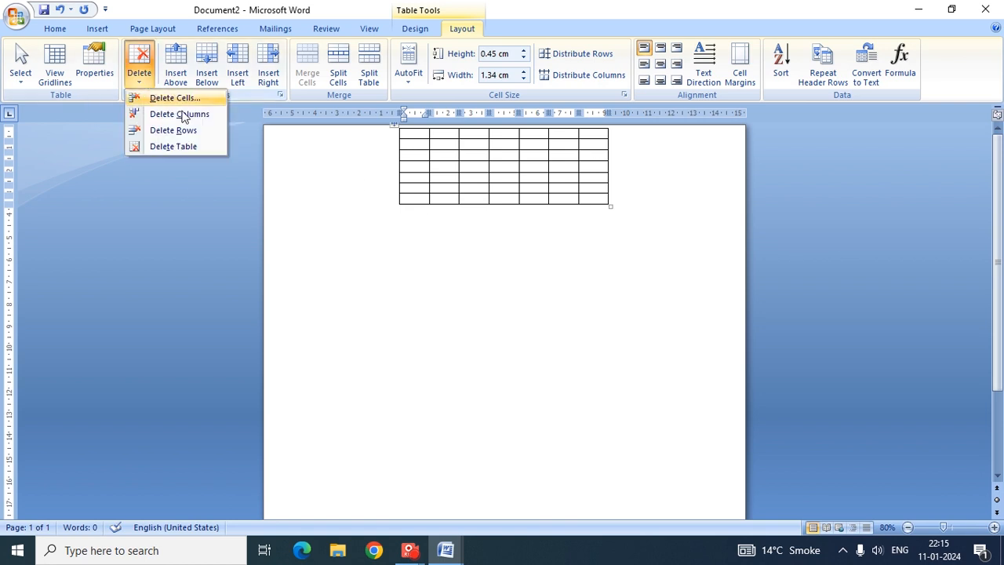
left_click(181, 98)
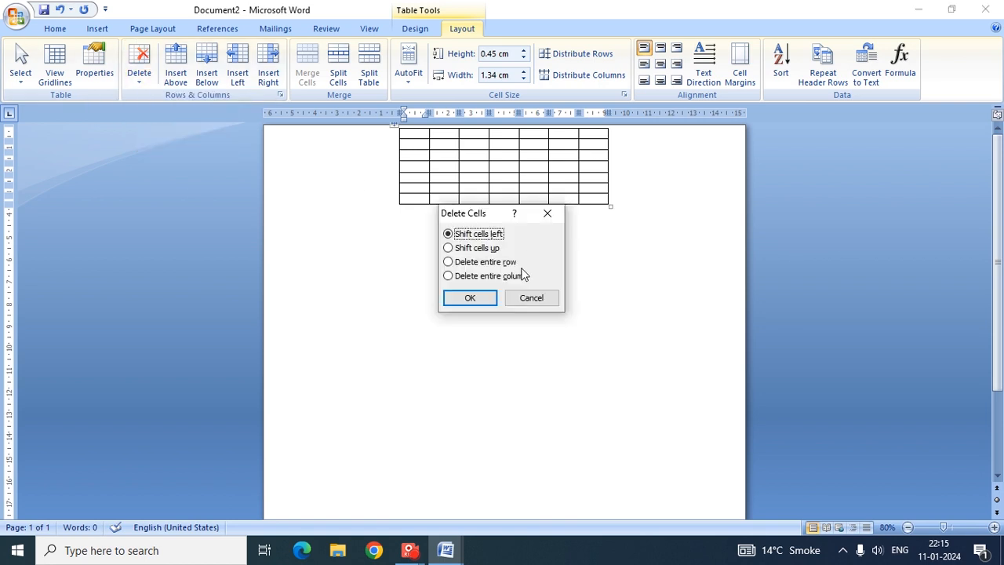
left_click(469, 264)
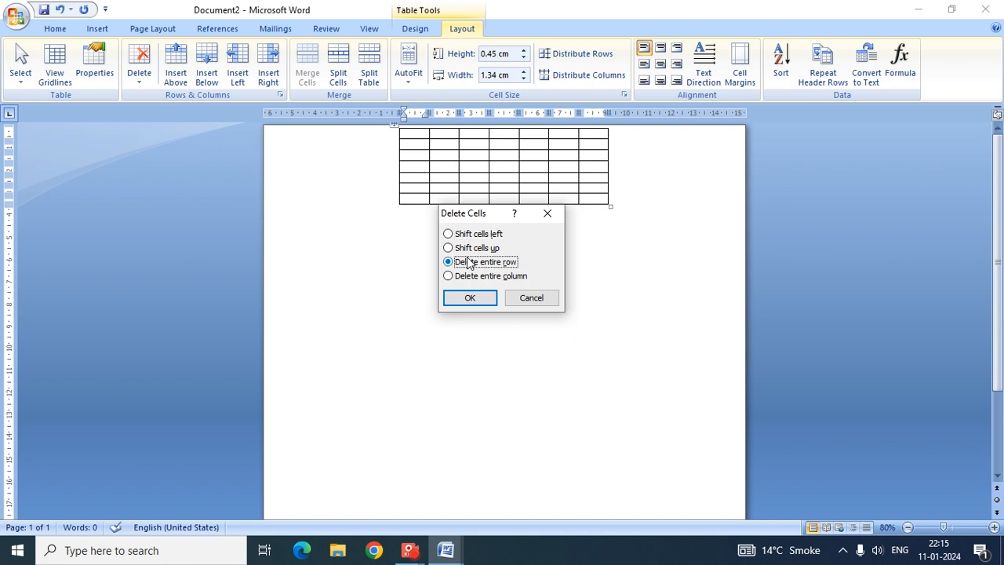
left_click(470, 298)
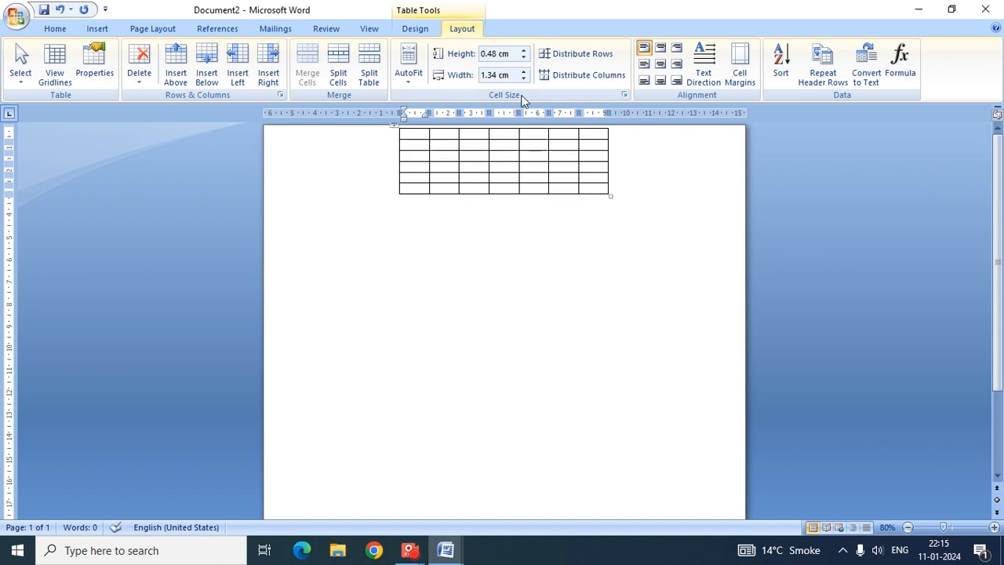
Delete the table's first column and first row directly with the Delete Columns and Delete Rows commands
left_click(139, 75)
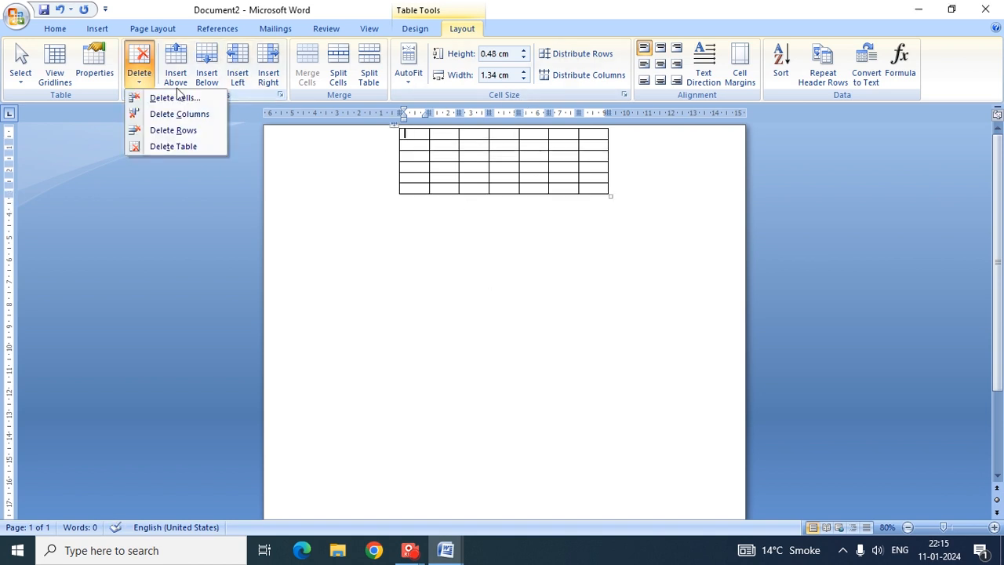
left_click(210, 120)
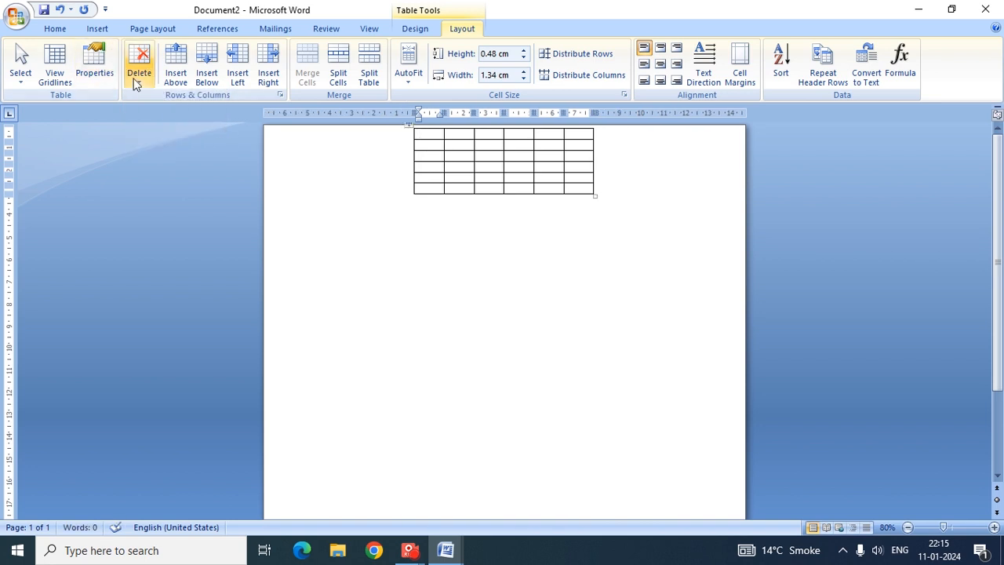
left_click(138, 79)
left_click(178, 132)
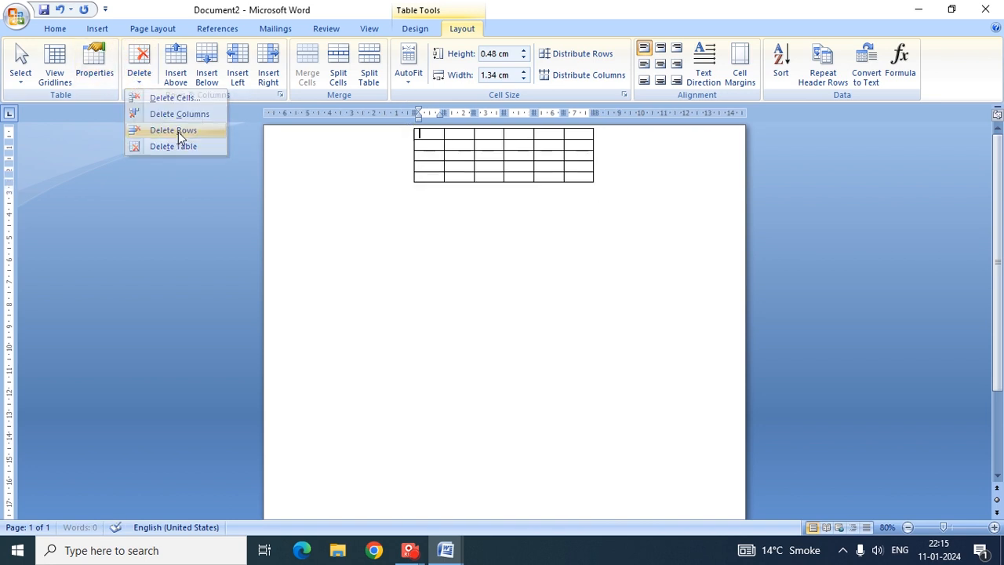
Delete the whole table and insert a new table with four columns and four rows
left_click(140, 79)
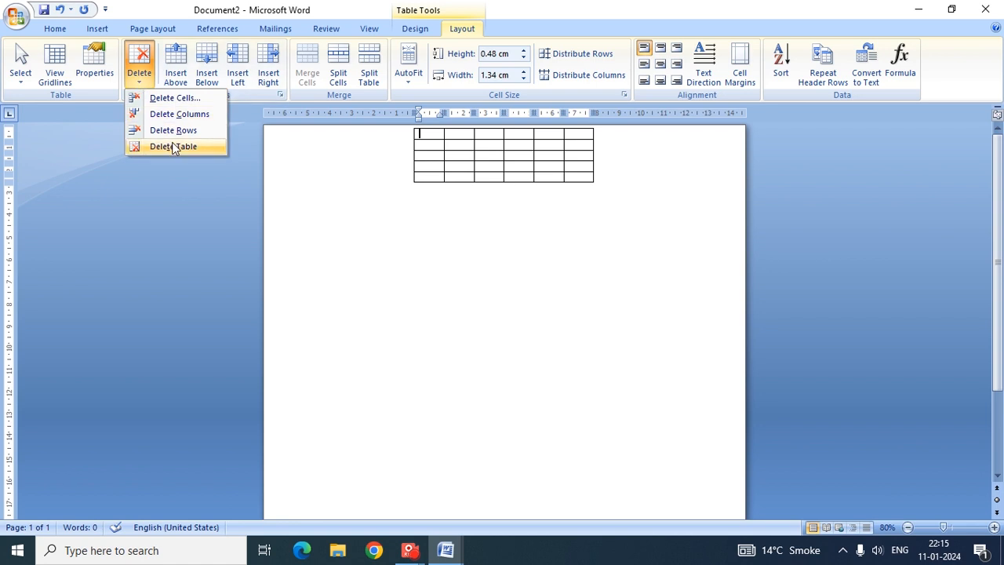
left_click(174, 147)
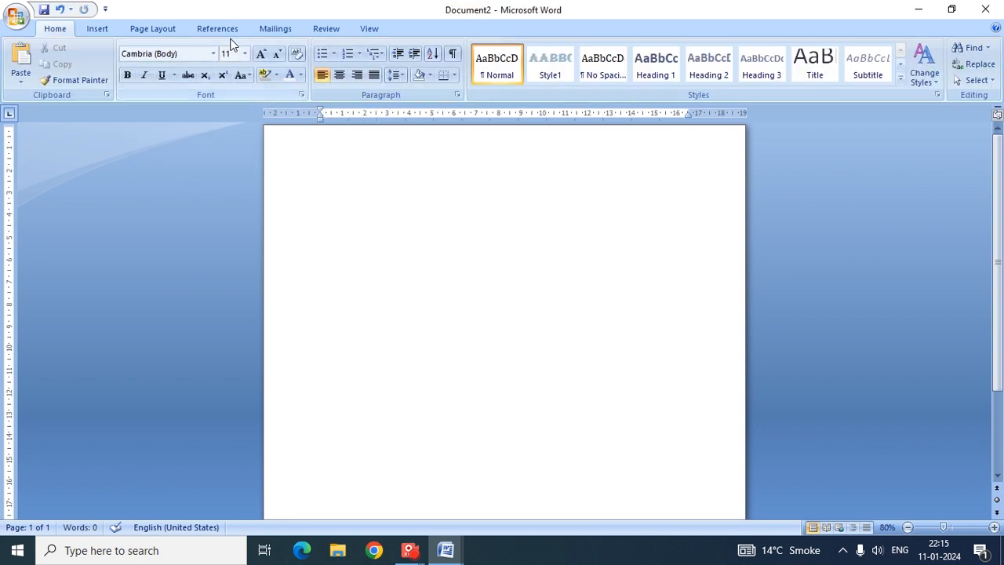
left_click(88, 31)
left_click(463, 33)
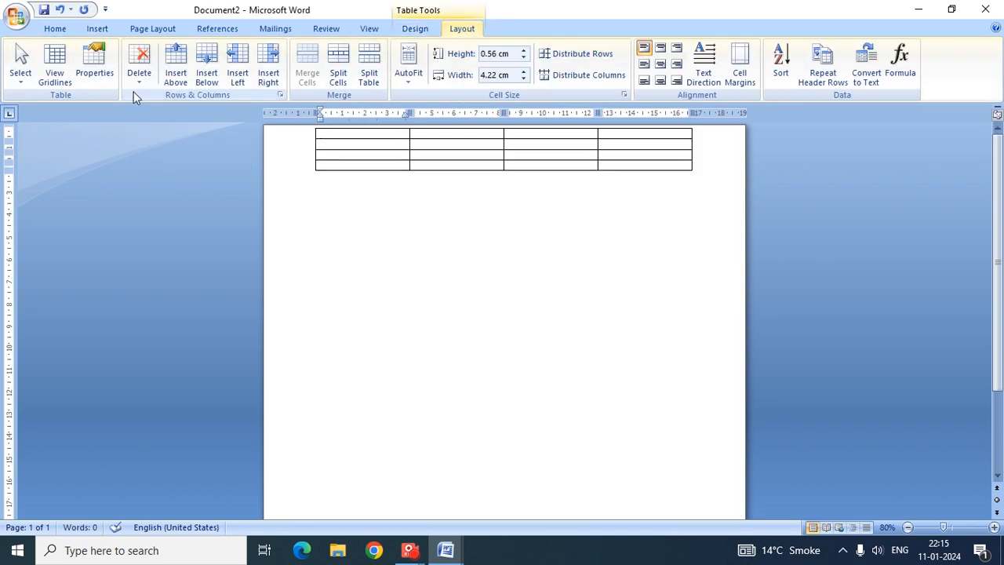
Insert five rows above the table's first row and two rows below the selected top row
left_click(180, 79)
left_click(181, 79)
left_click(181, 78)
left_click(181, 79)
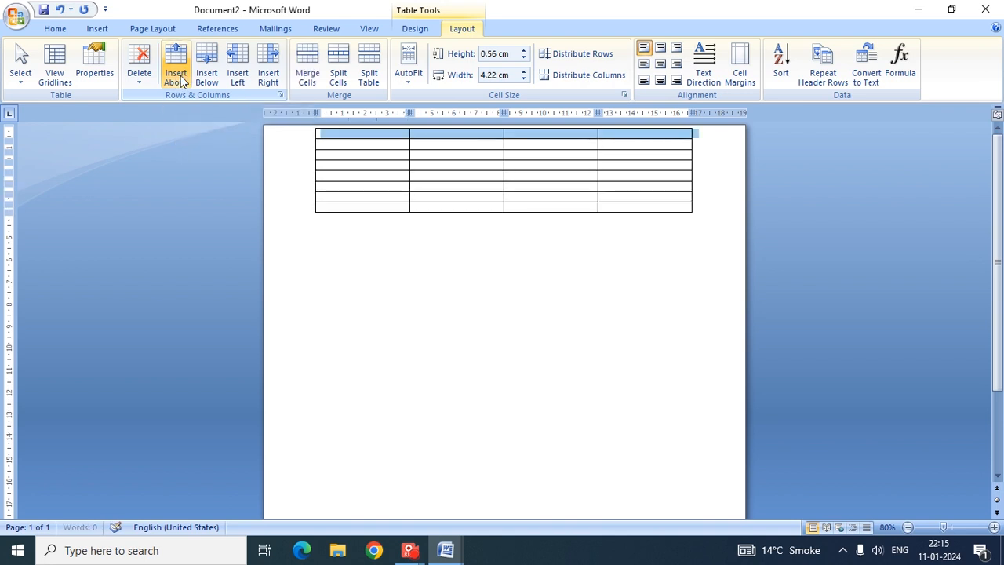
left_click(181, 78)
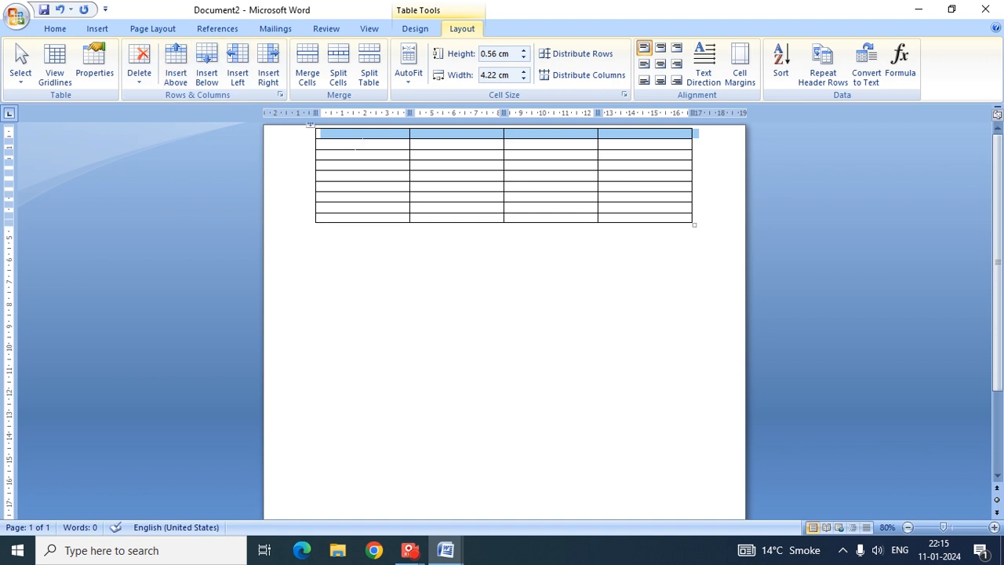
left_click(209, 79)
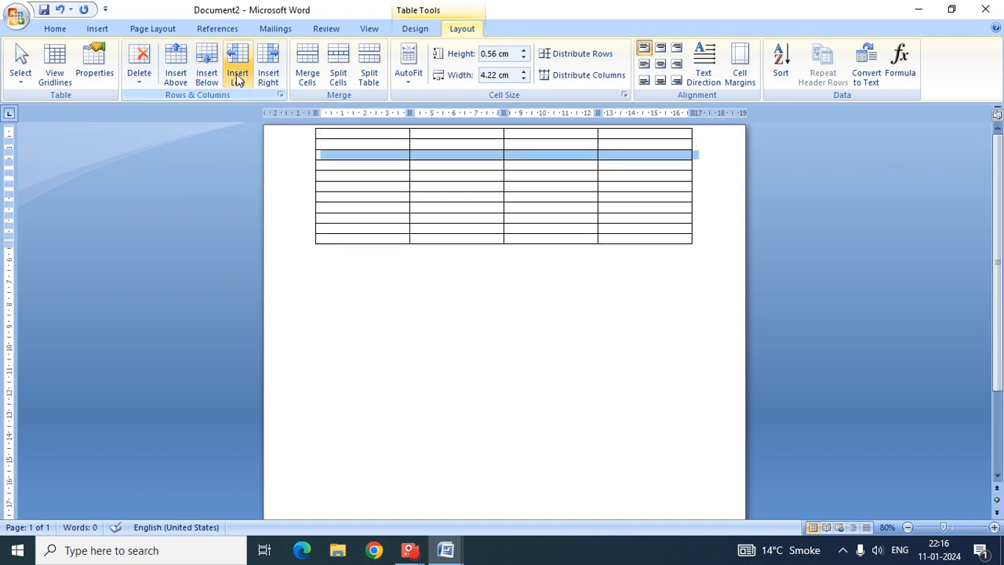
Insert four columns at the left of the table and four more right of those new columns
left_click(237, 79)
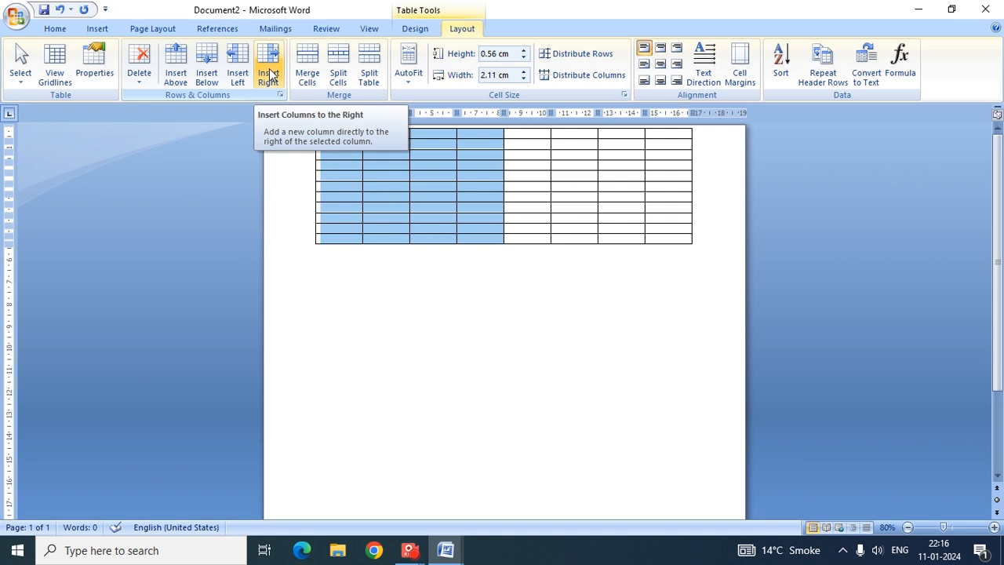
left_click(269, 75)
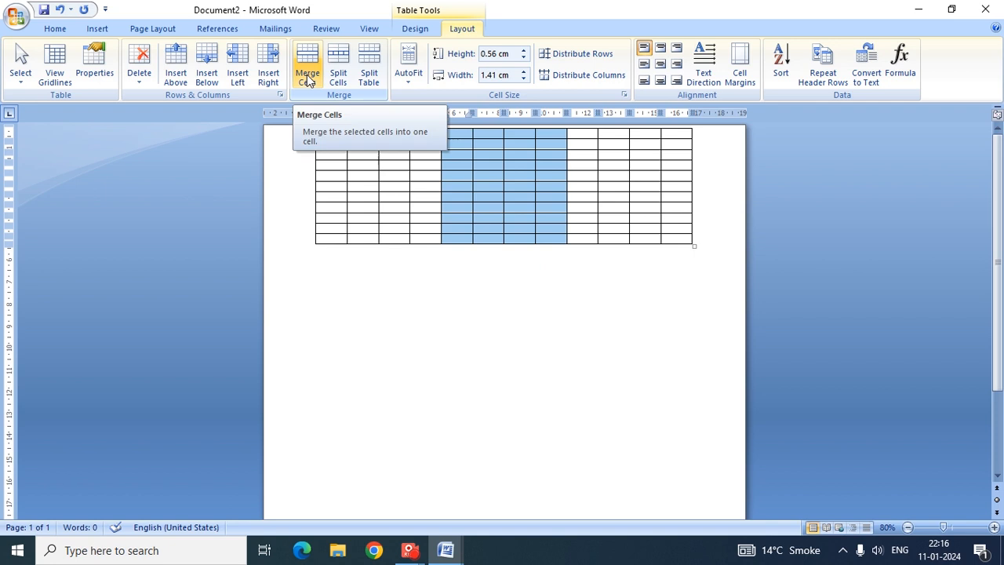
Merge all cells of the table's top four rows into one cell
left_click(302, 164)
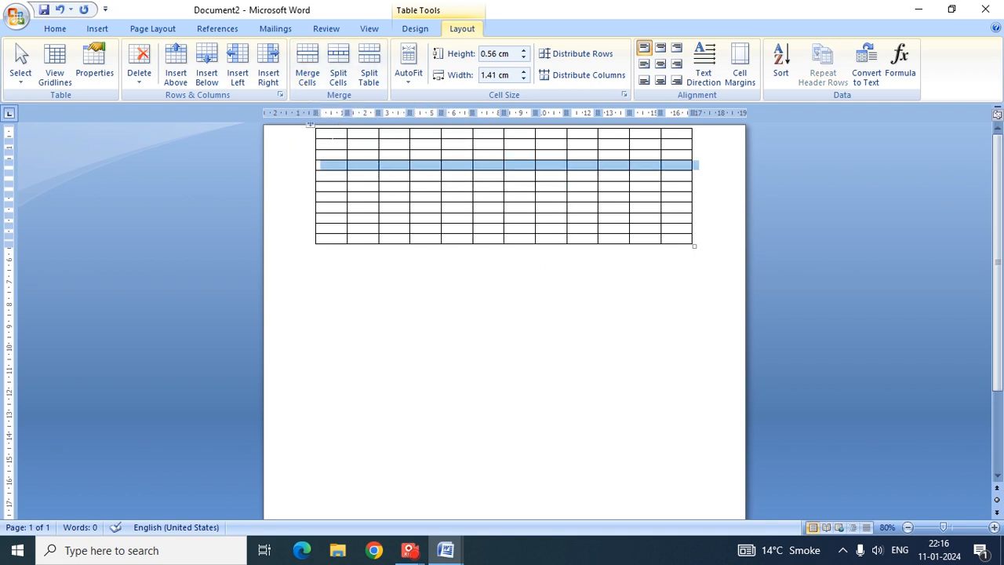
left_click_drag(332, 138, 674, 162)
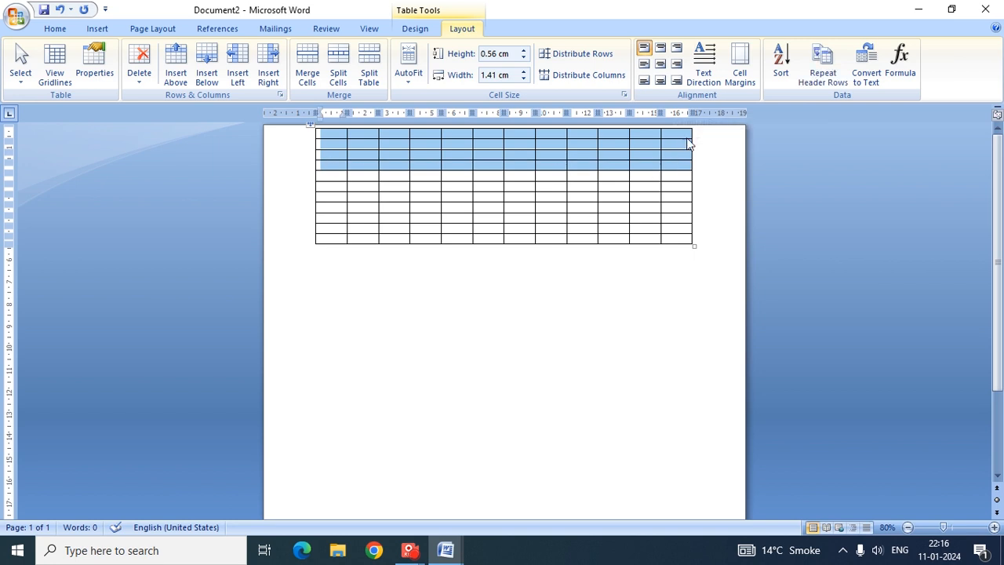
left_click(307, 78)
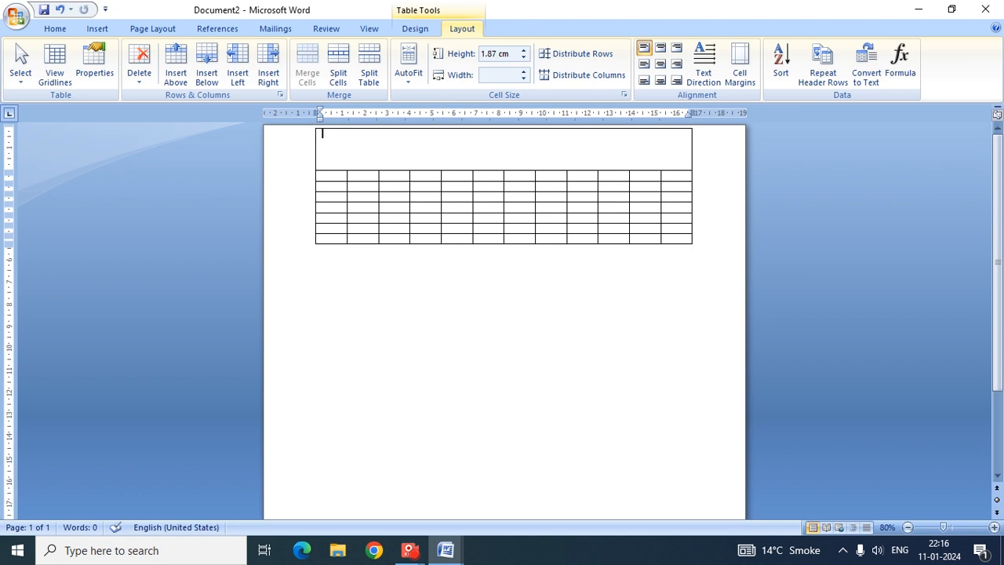
type("tha")
key("BackSpace")
key("BackSpace")
key("BackSpace")
type("The")
key("BackSpace")
key("BackSpace")
key("BackSpace")
key("BackSpace")
Enter the heading "marksheet" in the merged cell at the top of the table
type("mark")
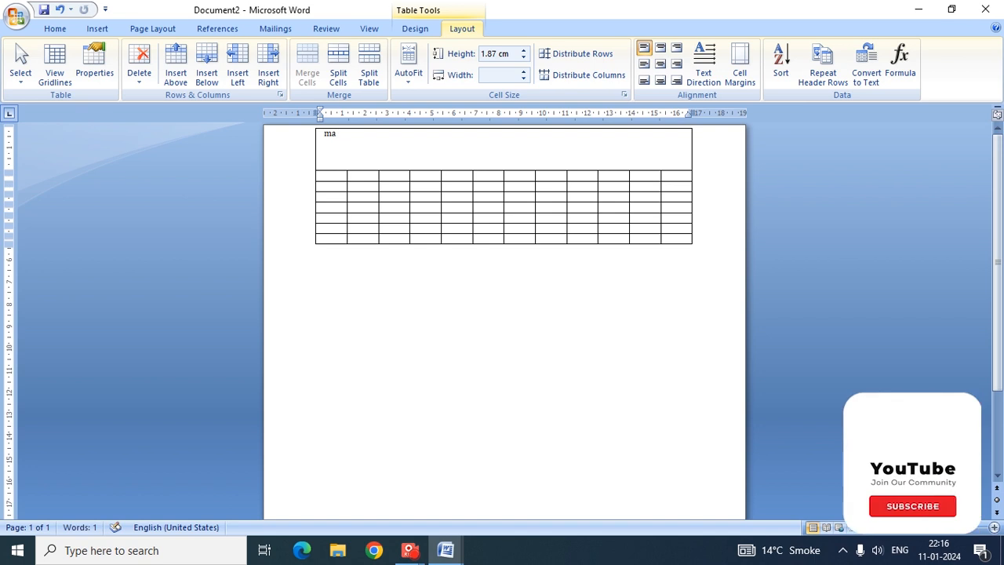
type("sh")
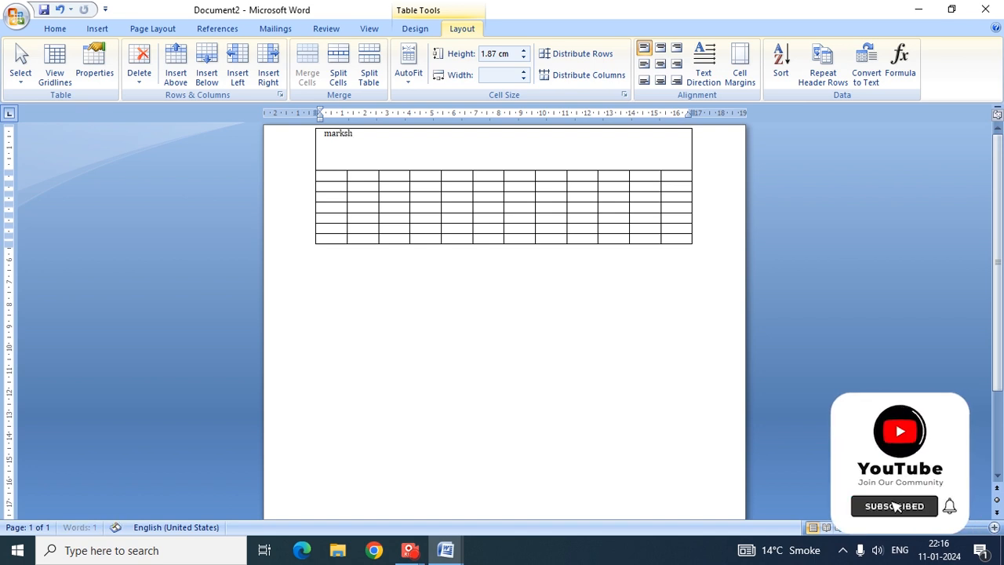
type("eet")
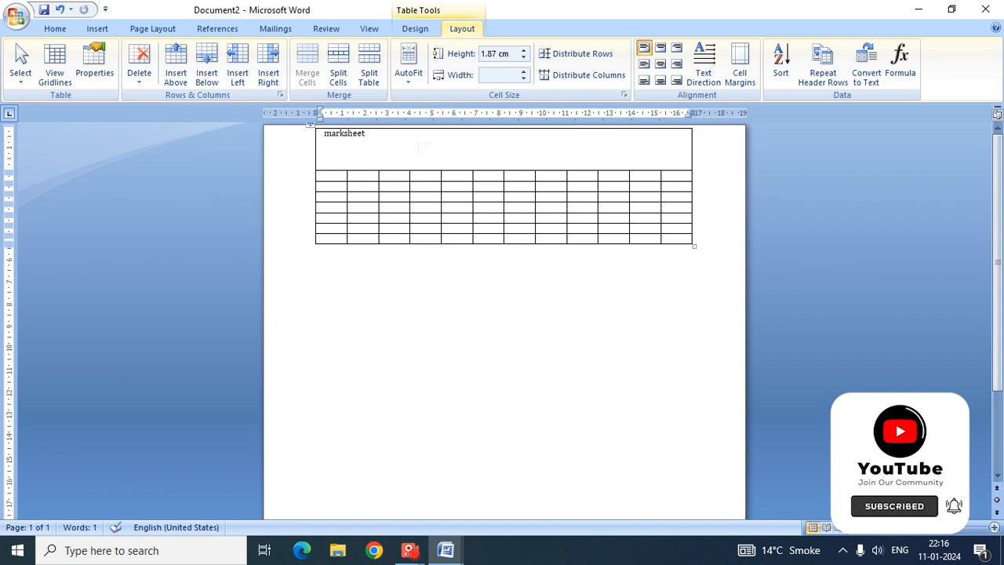
Format the marksheet heading text in the Algerian font at size 48
left_click_drag(321, 133, 367, 134)
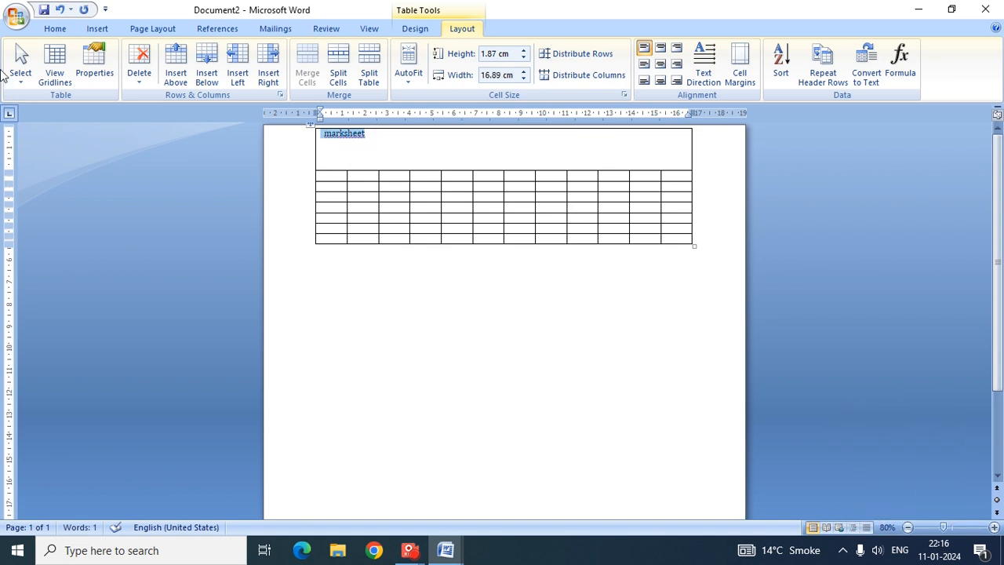
left_click(48, 29)
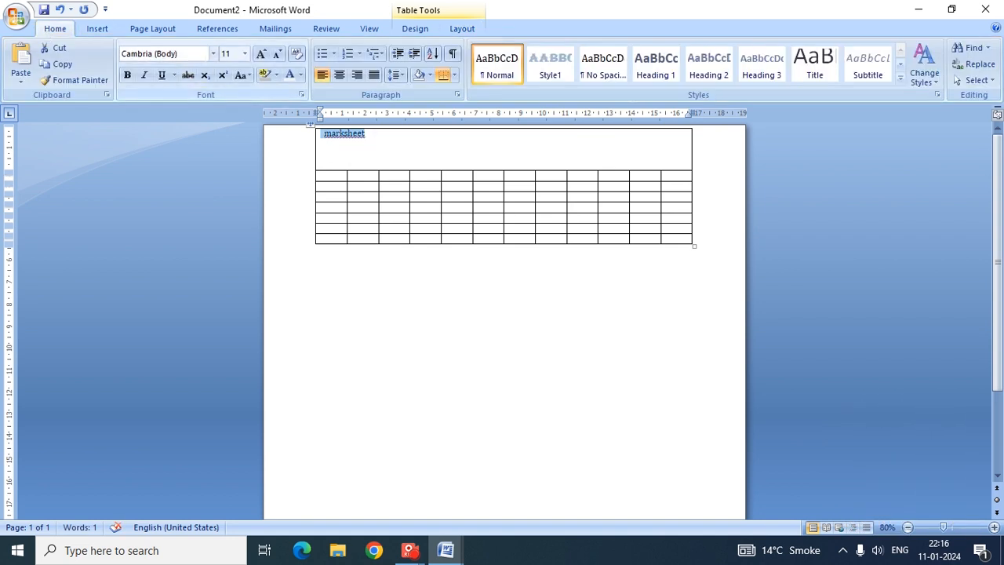
left_click(213, 54)
left_click(170, 136)
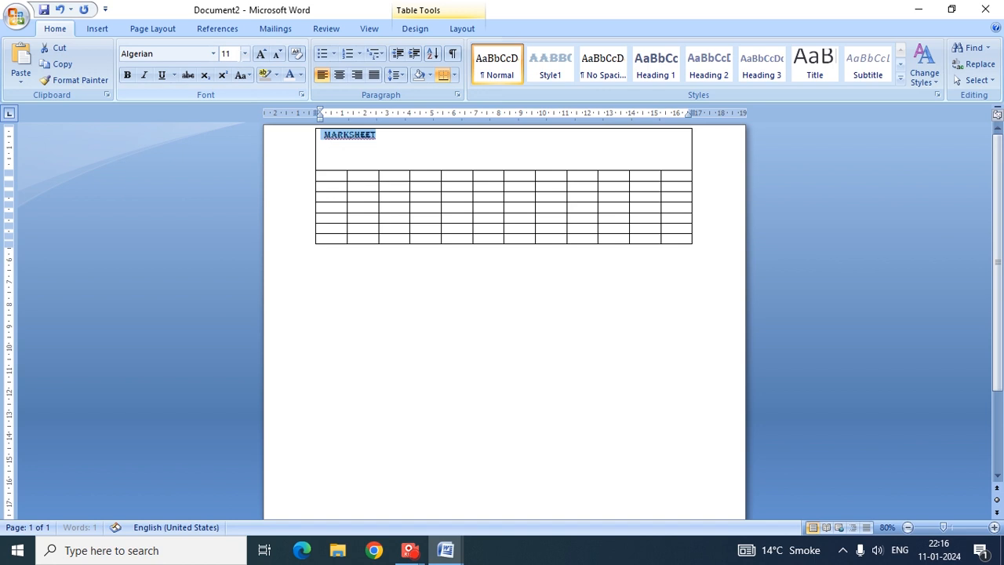
left_click(244, 54)
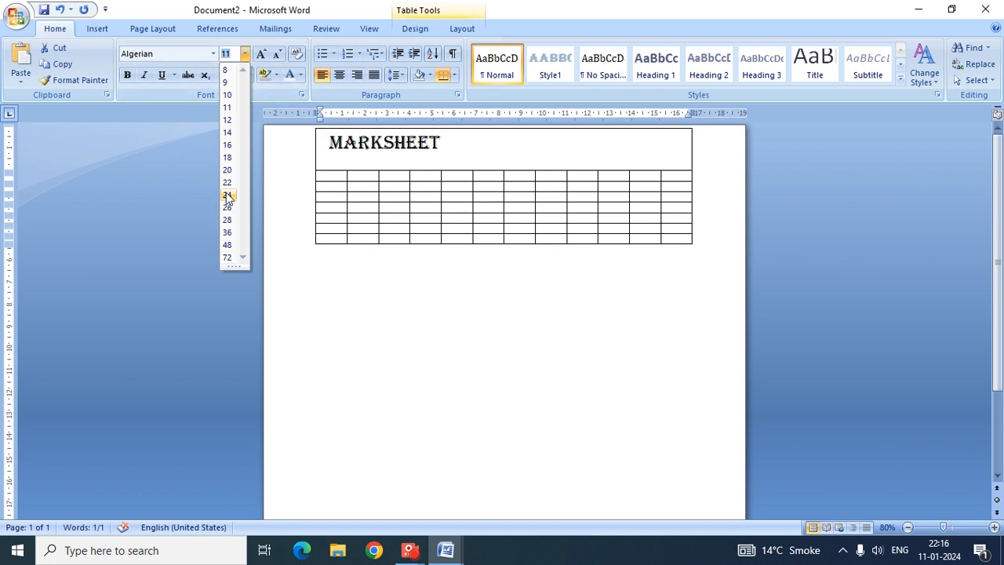
left_click(228, 222)
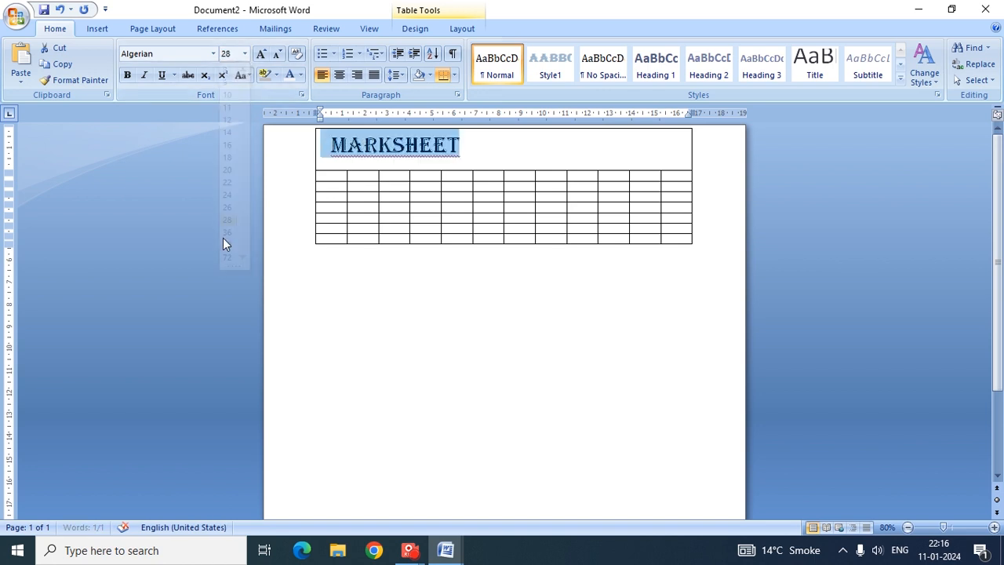
left_click(245, 53)
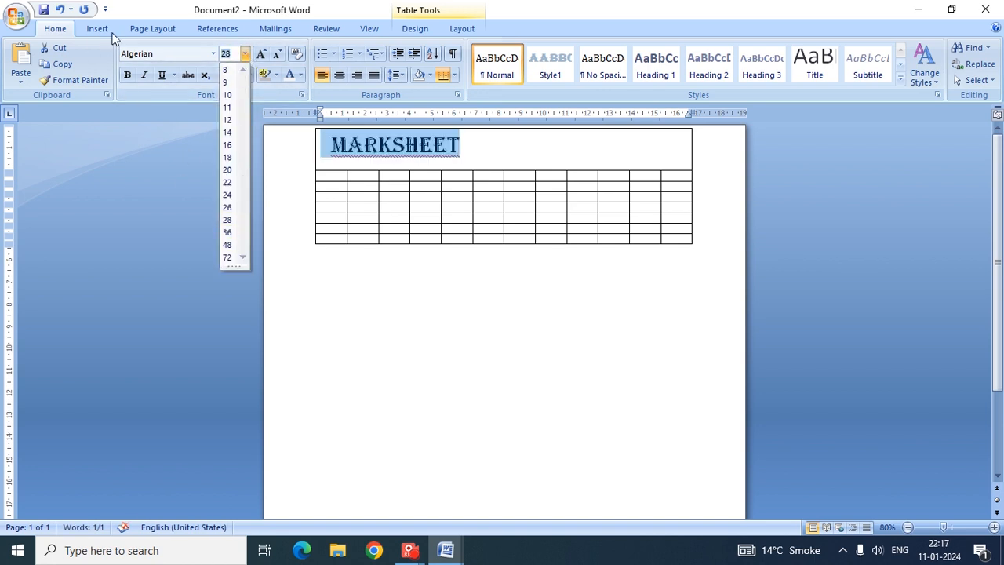
left_click(228, 245)
Split the tenth cell of the row directly below the heading into 2 columns and 1 row
left_click(97, 28)
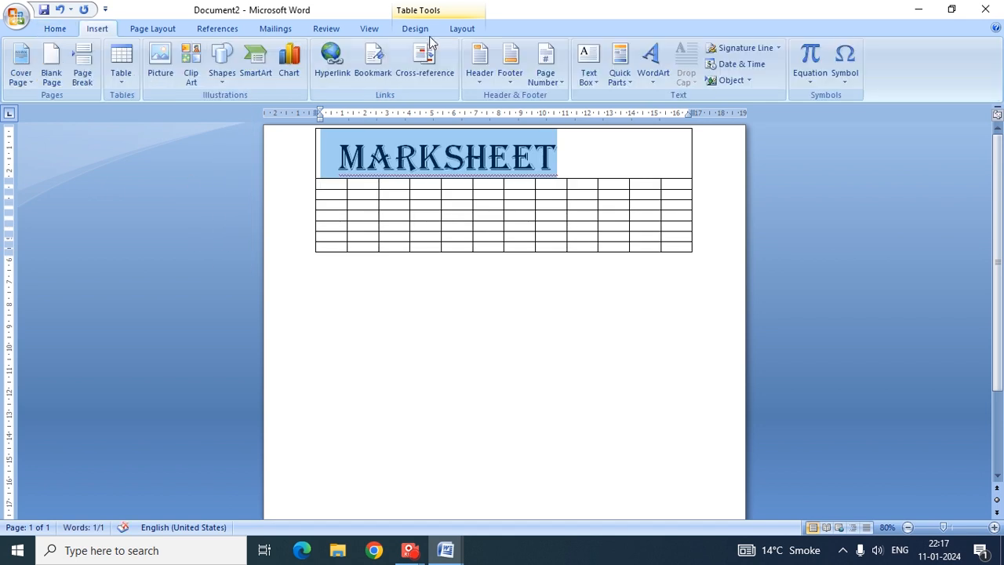
left_click(459, 29)
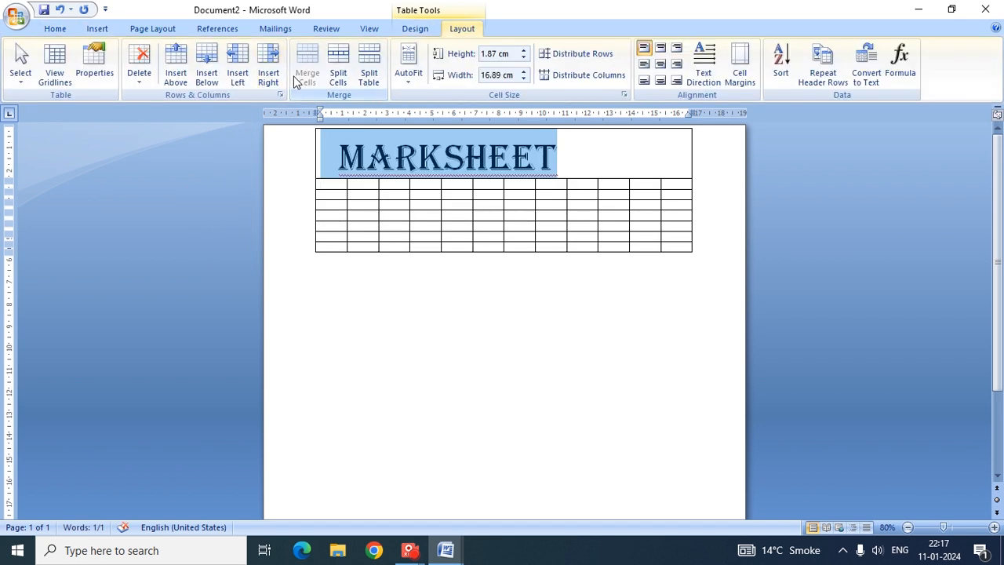
left_click(601, 186)
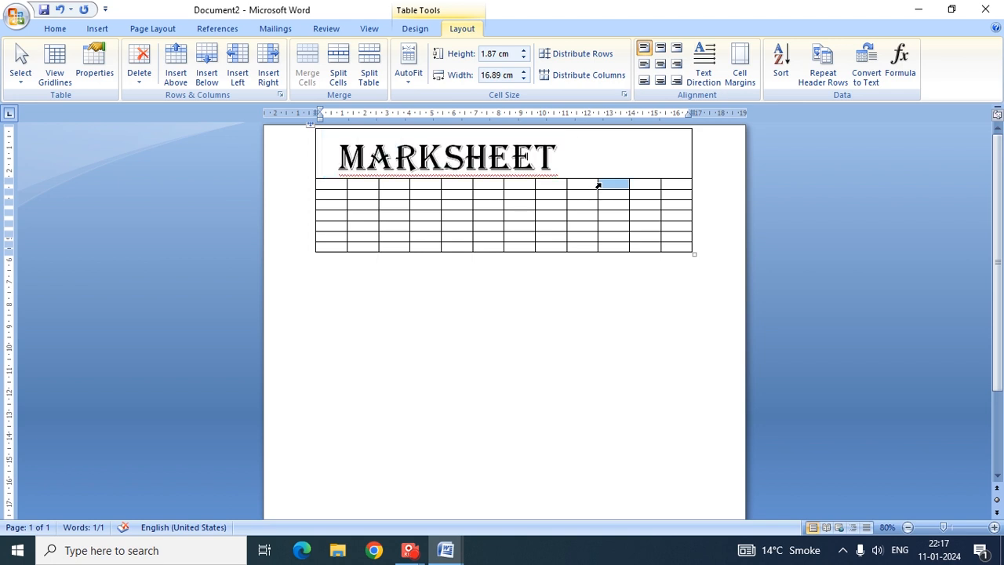
left_click(337, 79)
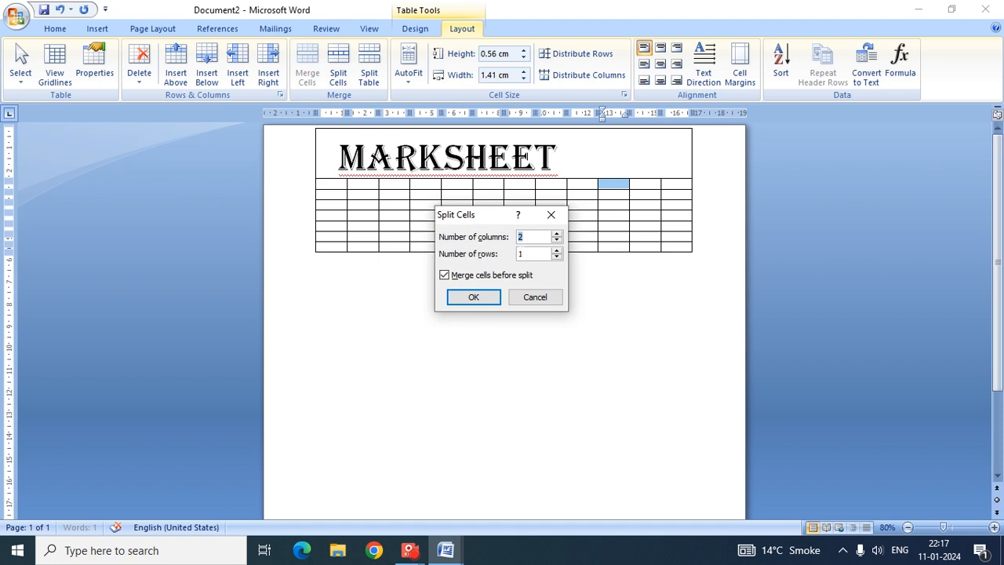
left_click(474, 301)
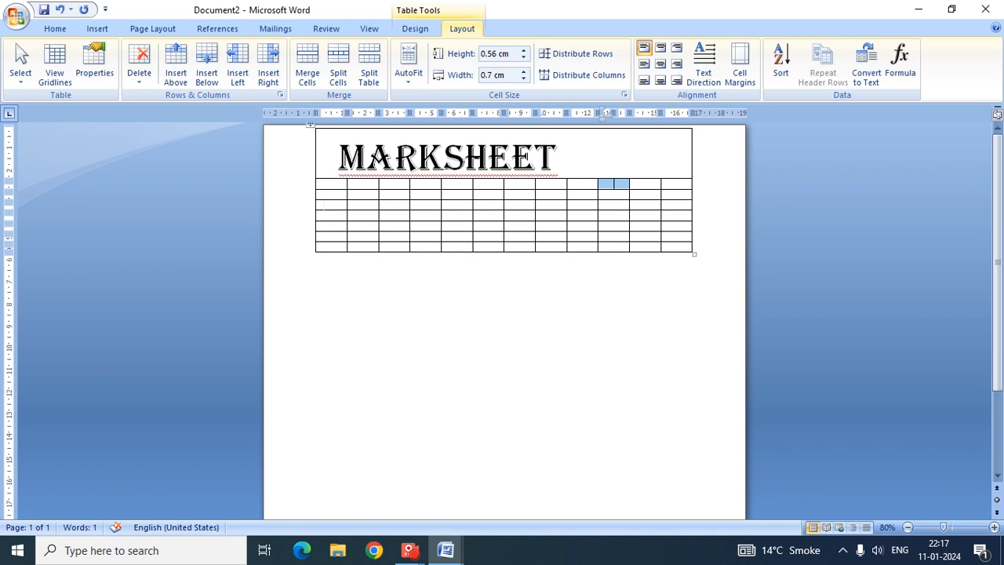
Try splitting the table at the third row below the heading, undo the split, and view the AutoFit options
left_click_drag(318, 210, 434, 213)
left_click_drag(321, 205, 688, 206)
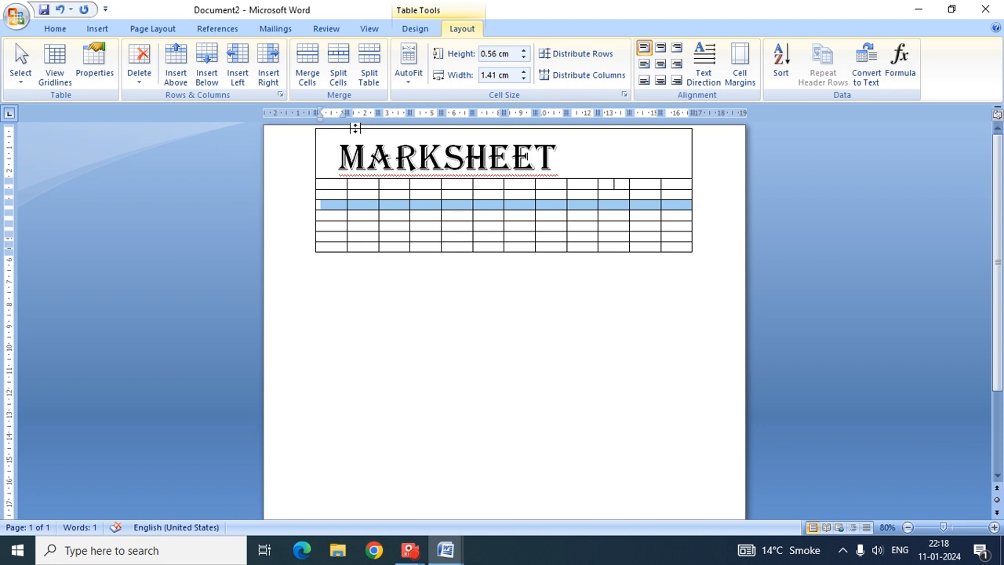
left_click(371, 64)
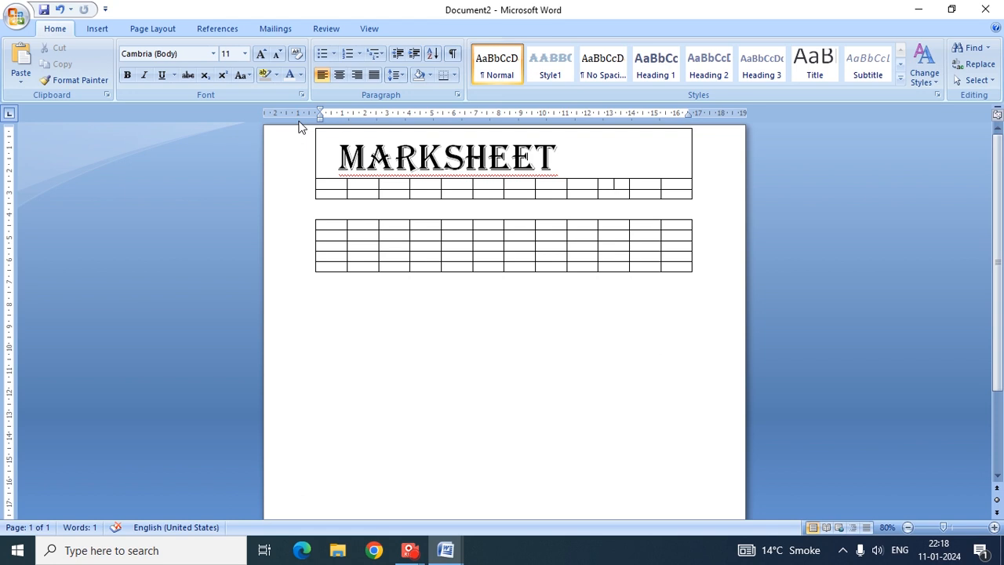
left_click(59, 10)
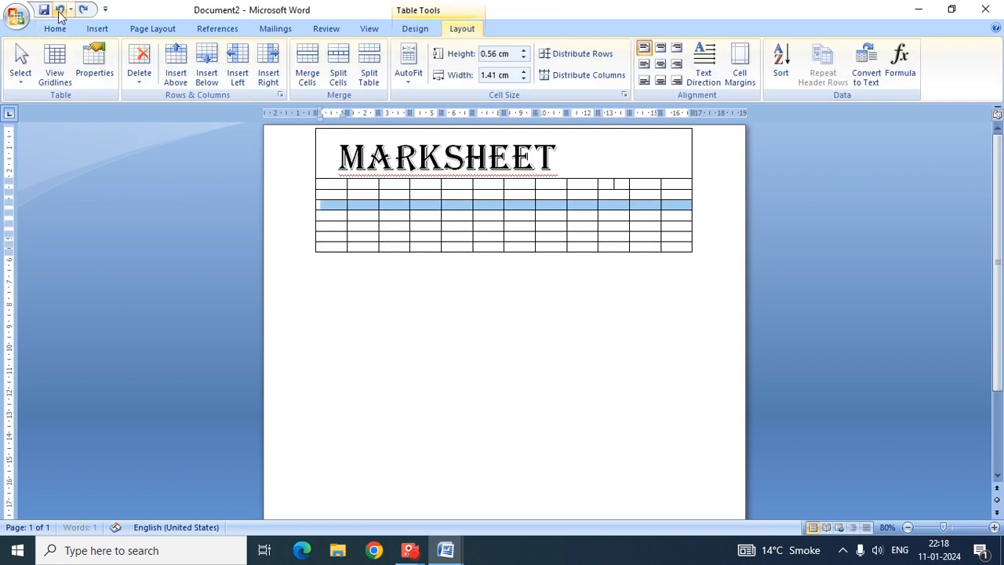
left_click(413, 84)
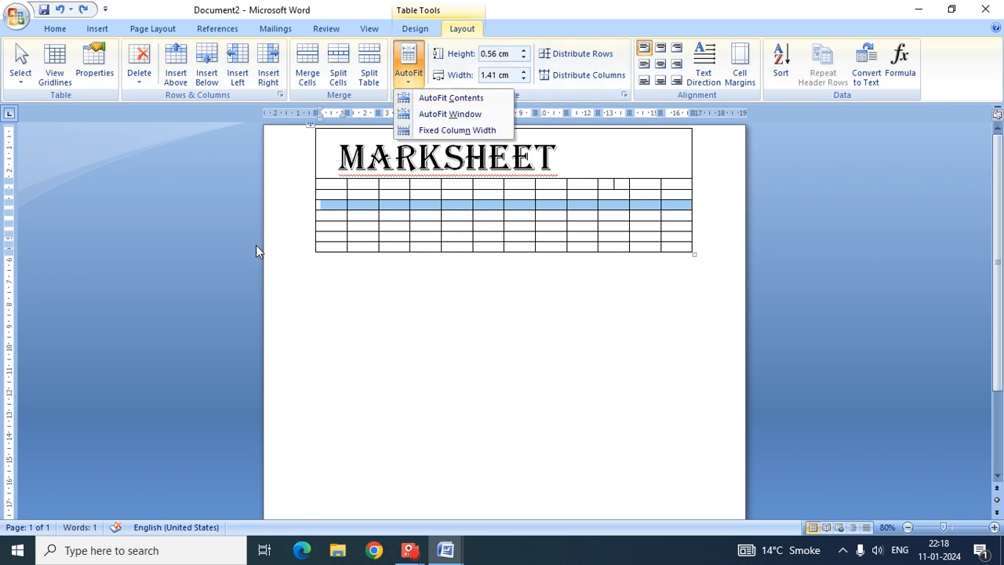
left_click(293, 193)
Enter students' first names in the first column of the three rows directly below the heading
left_click(331, 183)
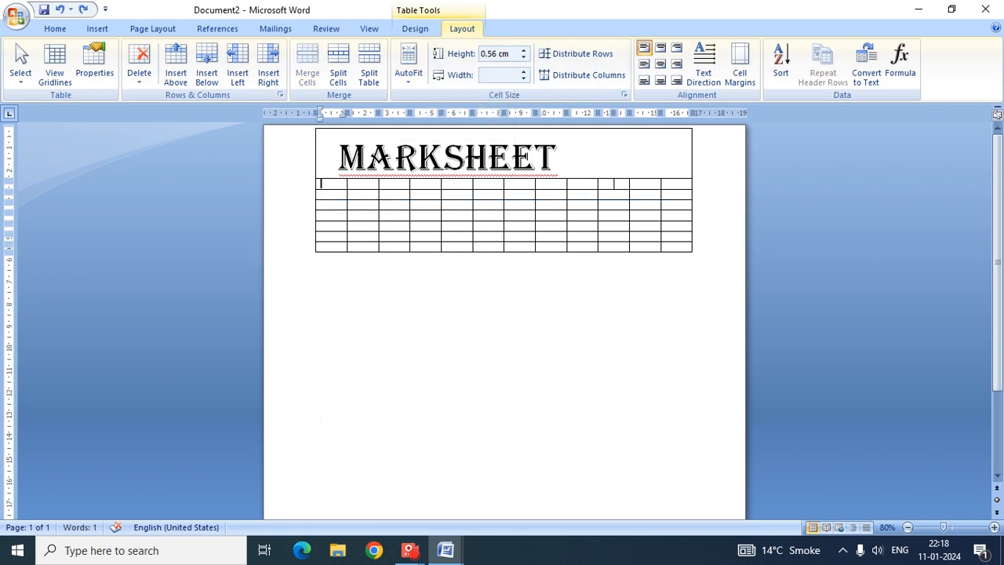
type("komal")
key("Tab")
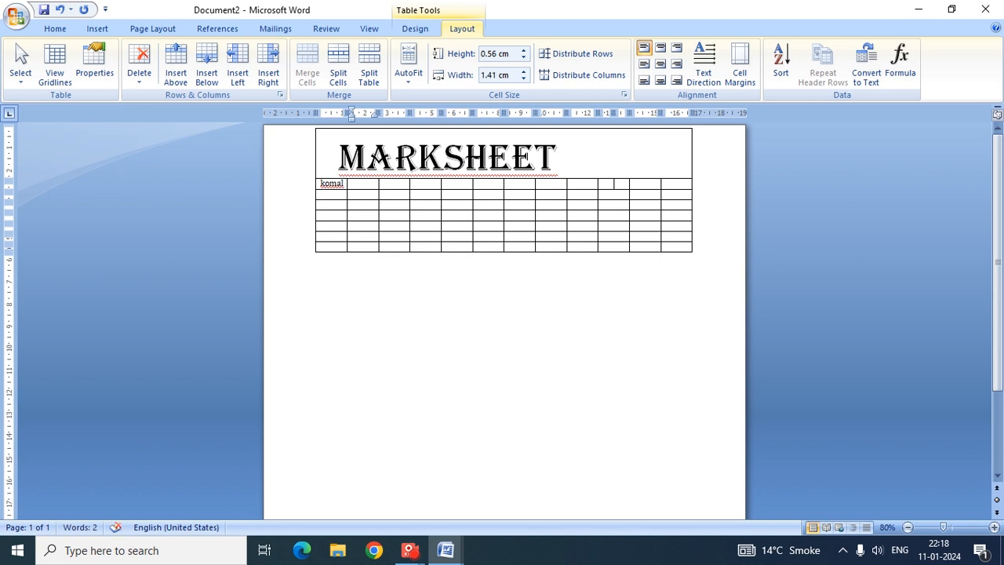
key("Down")
key("Left")
type("sachin")
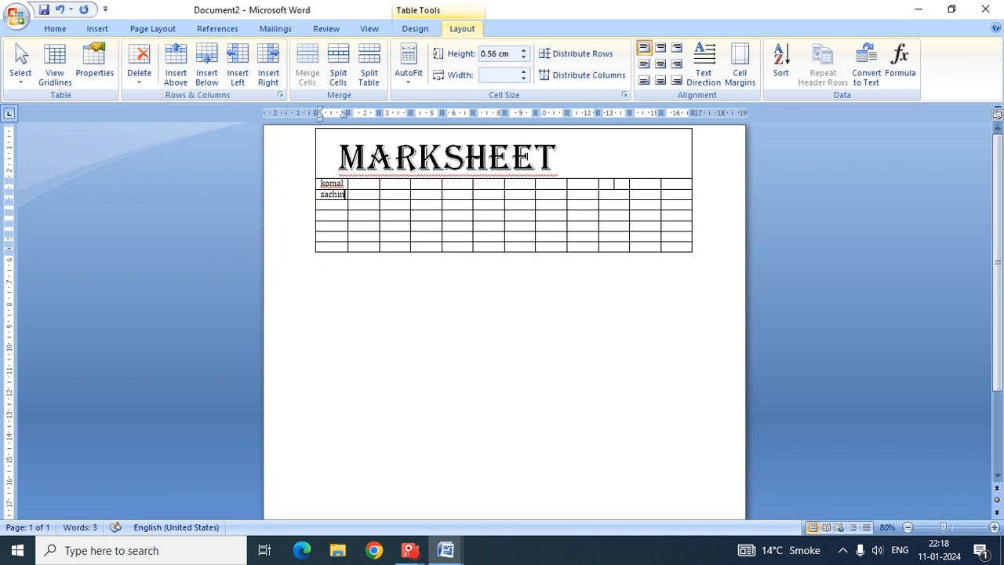
key("Down")
type("muskan")
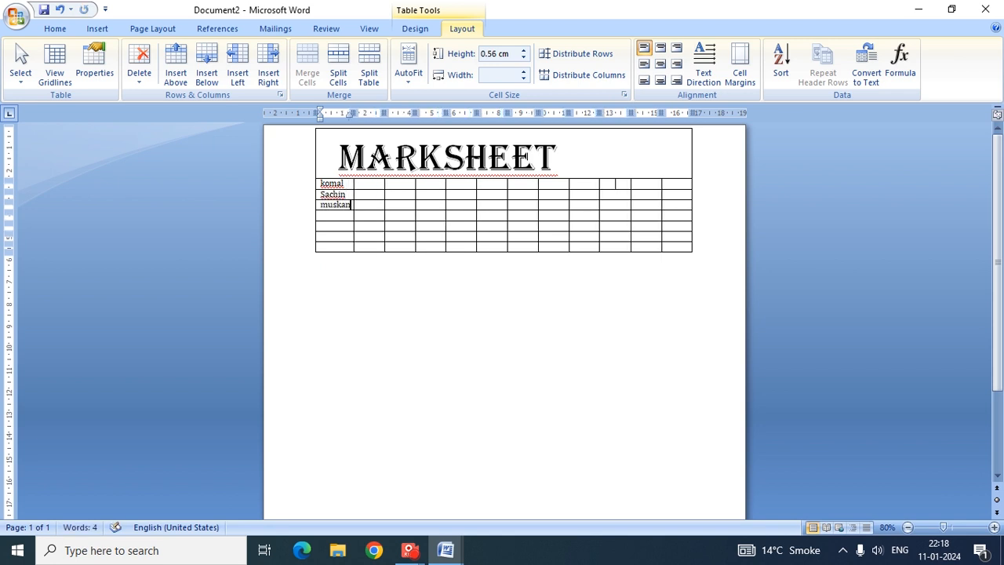
Fill the first column of the table's last four rows with further students' first names
key("Down")
type("s")
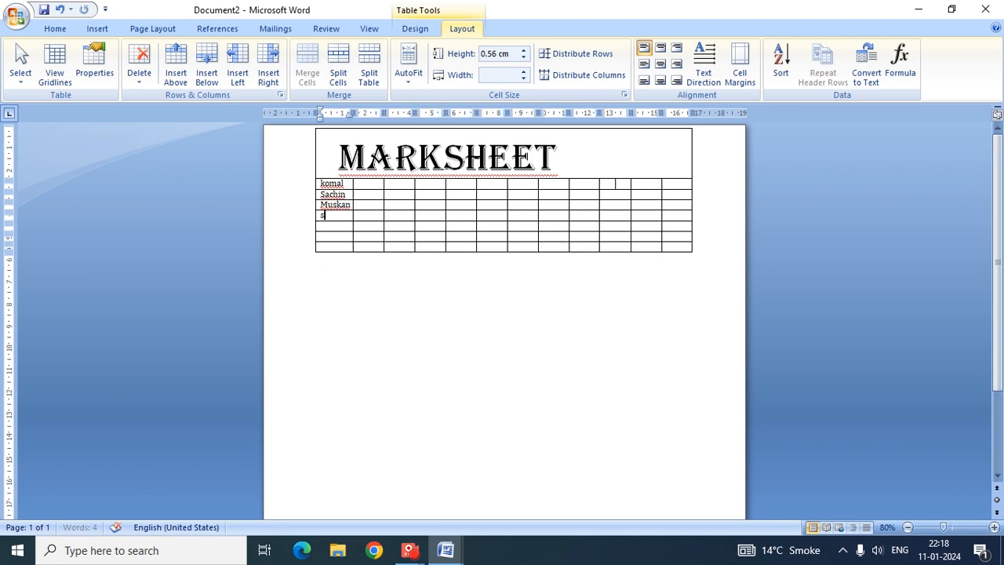
type("hivani")
key("Down")
type("pankaj")
key("Down")
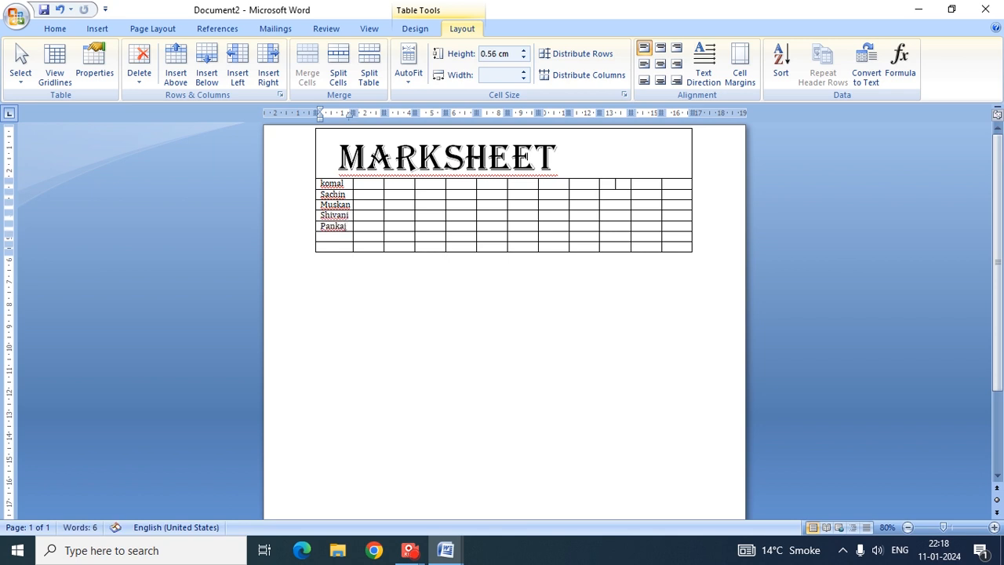
type("aradhya")
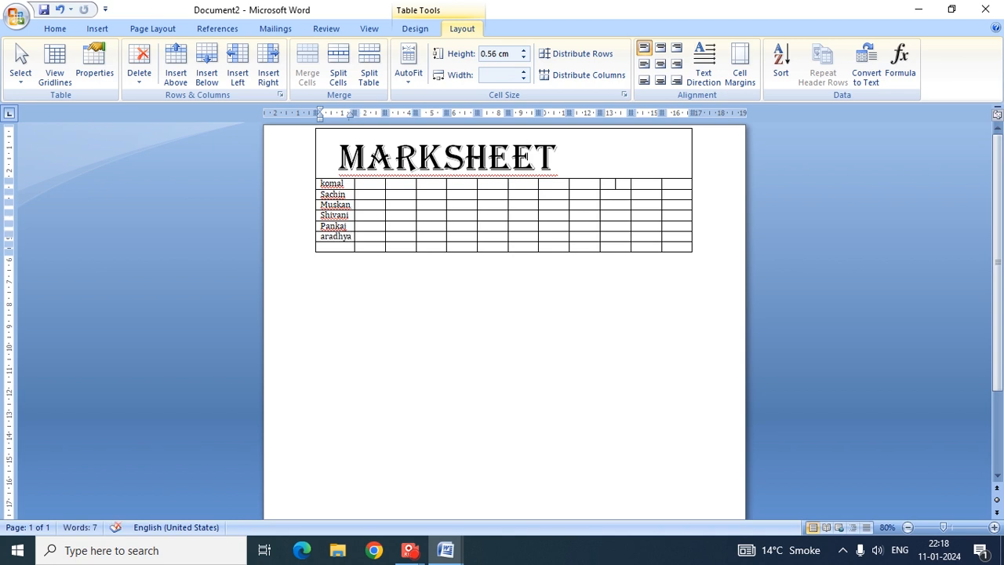
key("Down")
type("so")
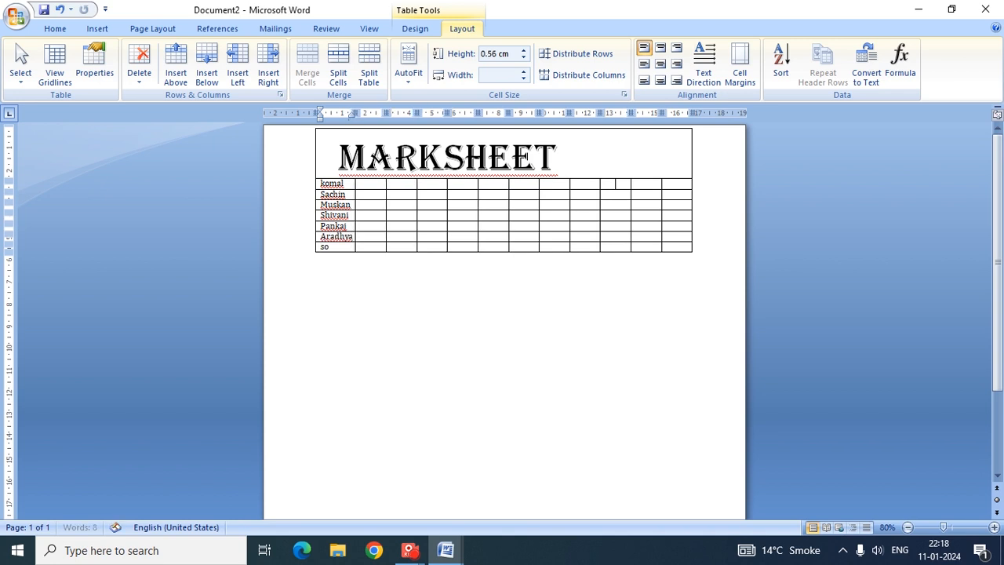
type("n")
key("BackSpace")
type("mya")
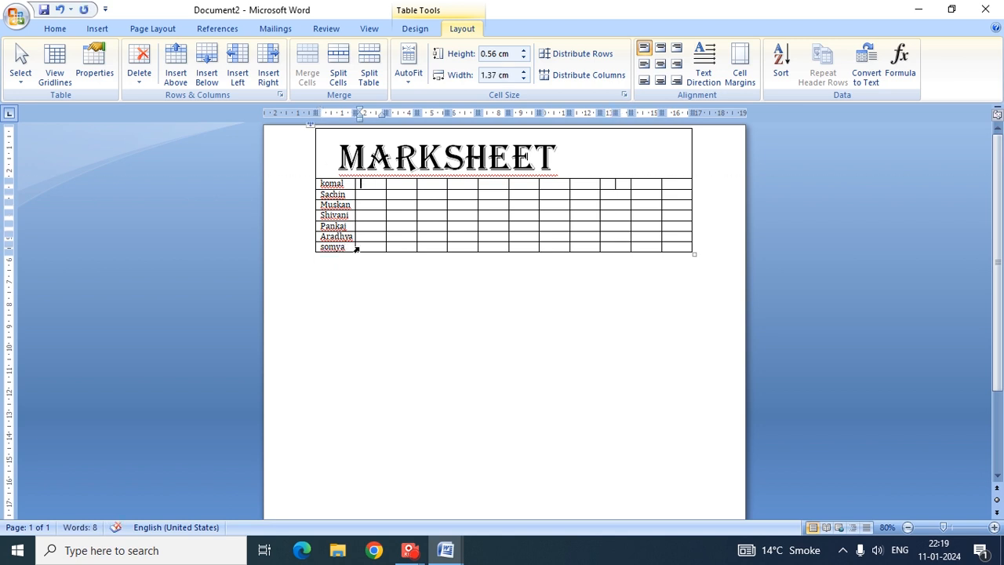
Enter the subjects hindi, english, maths, sci, Sst and eco across the row below the heading, starting in the second column
type("hindi")
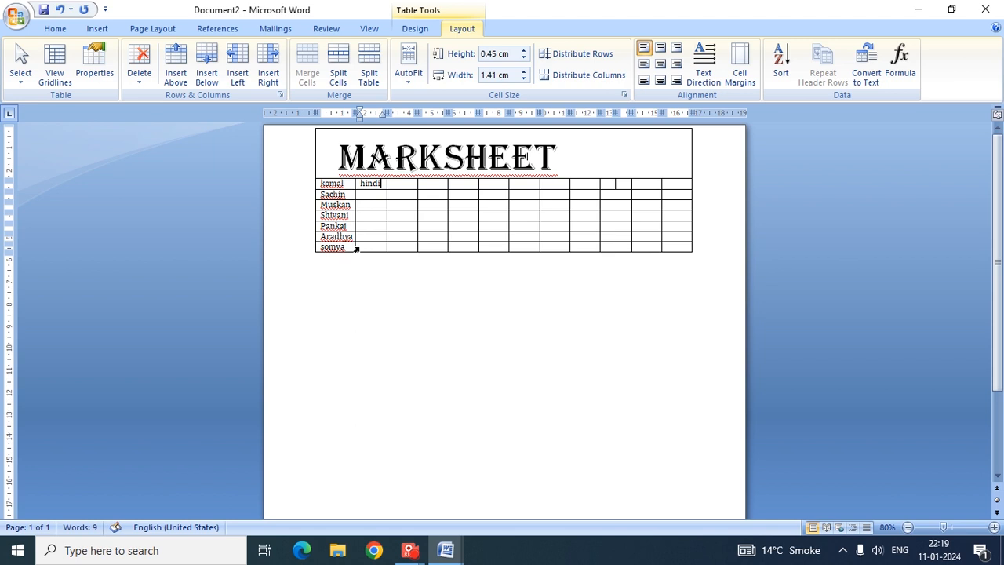
key("Tab")
type("engli")
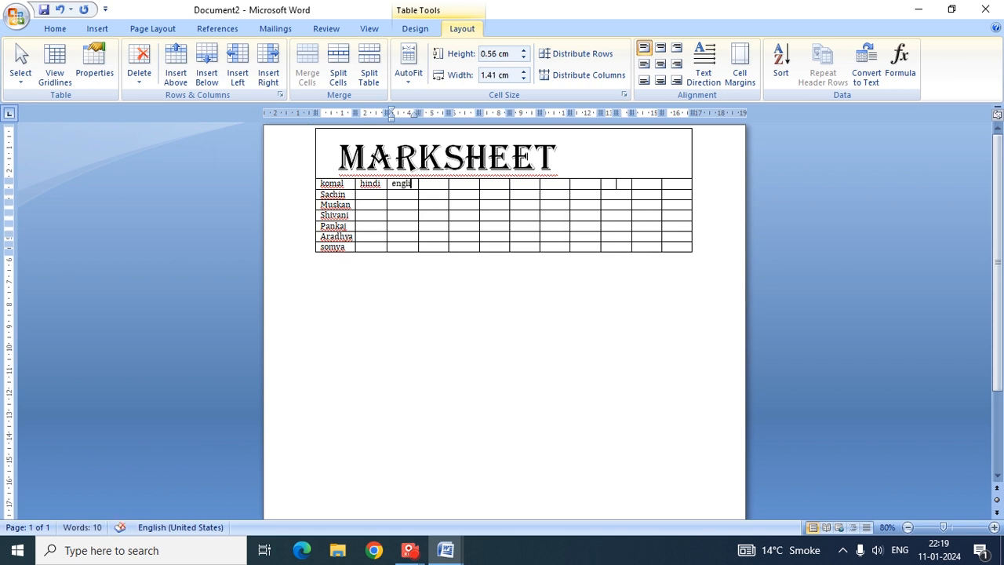
type("sh")
key("Tab")
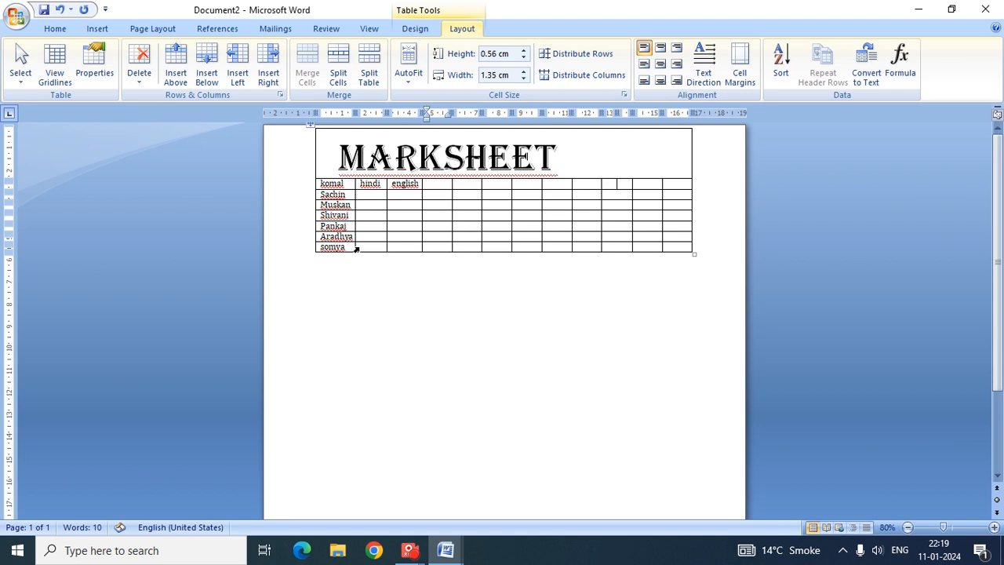
type("math")
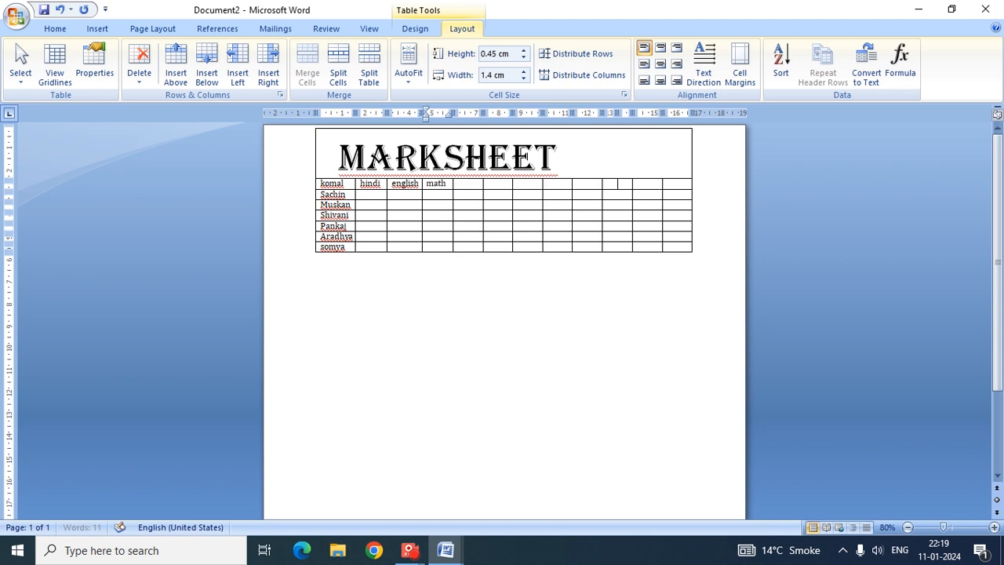
type("s scu")
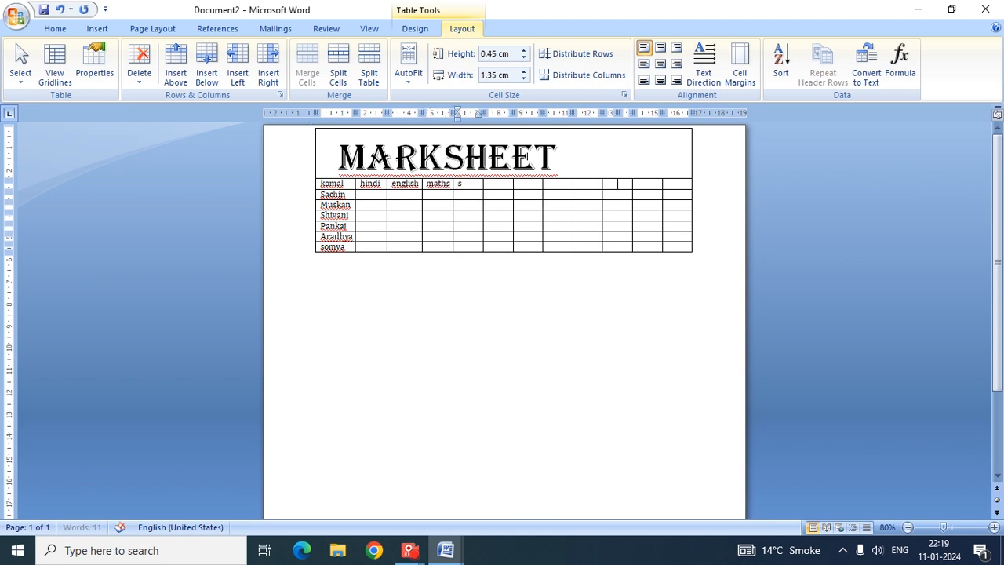
key("BackSpace")
type("i")
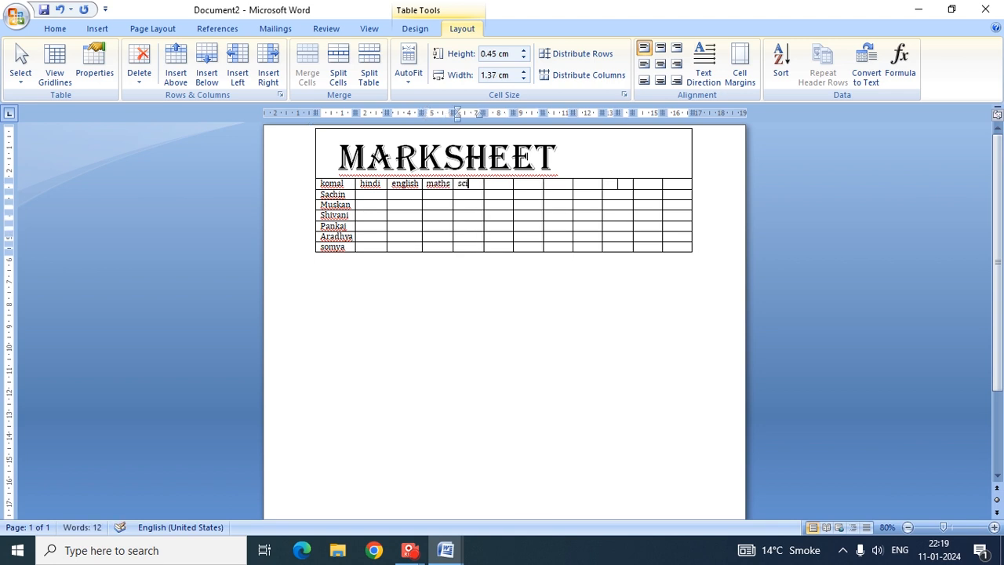
key("Tab")
type("Sst")
key("Tab")
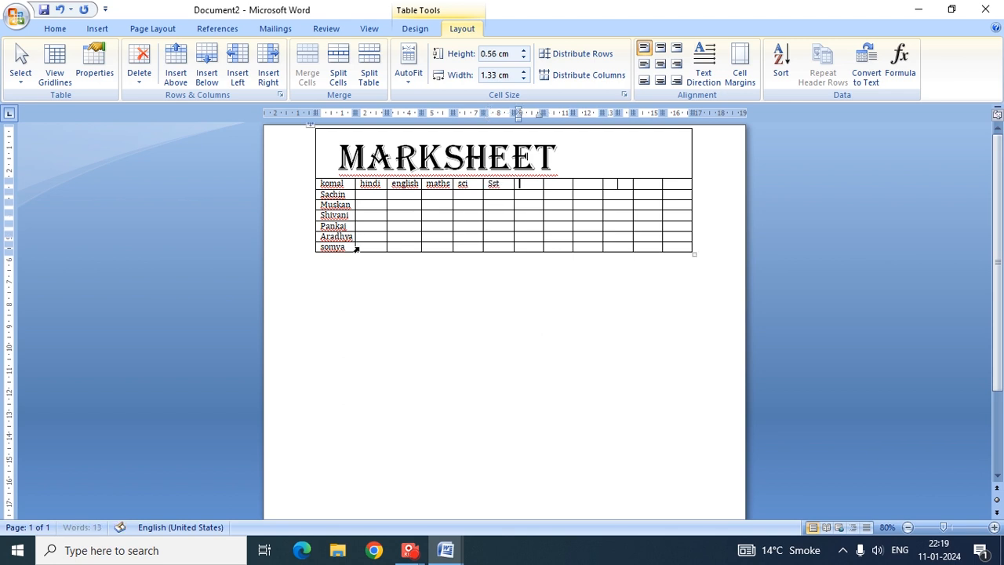
type("eco")
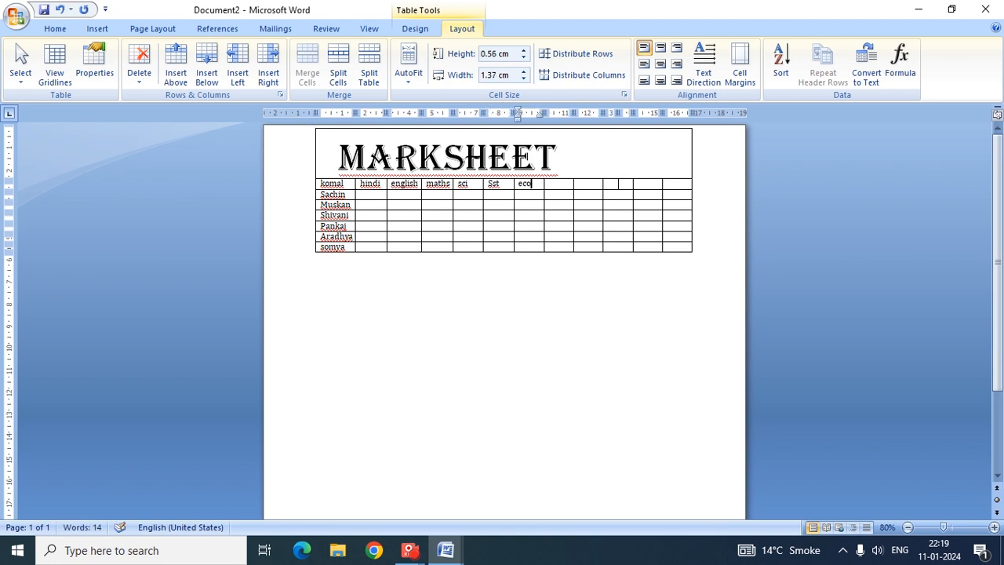
Add the headings pol and total to the subject row after eco
key("Tab")
type("pol")
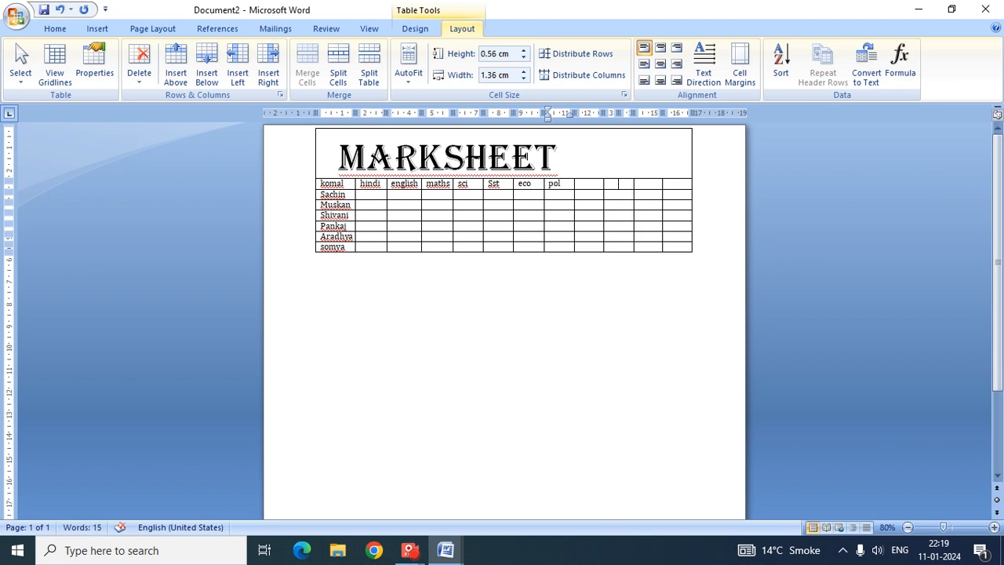
key("Tab")
type("d")
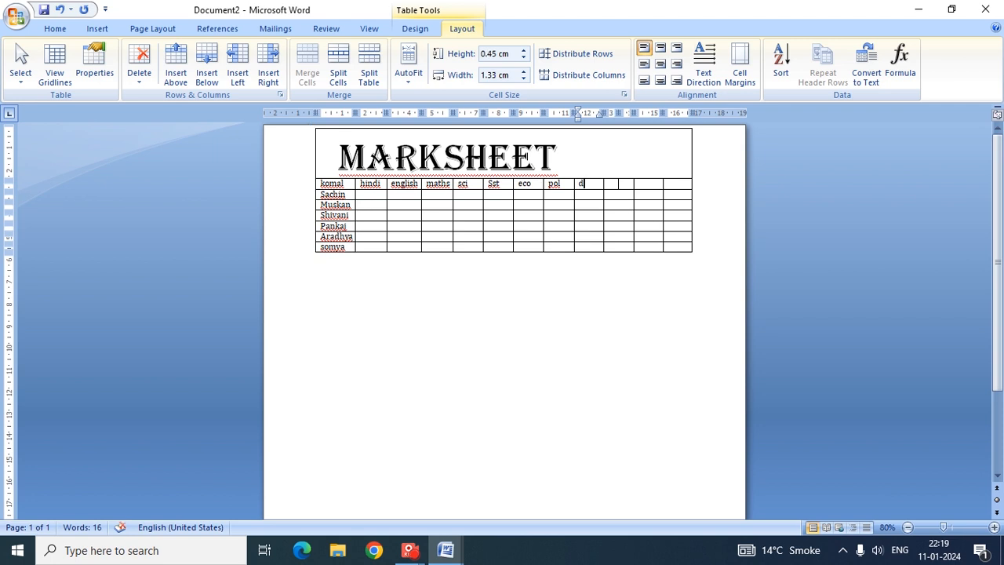
key("BackSpace")
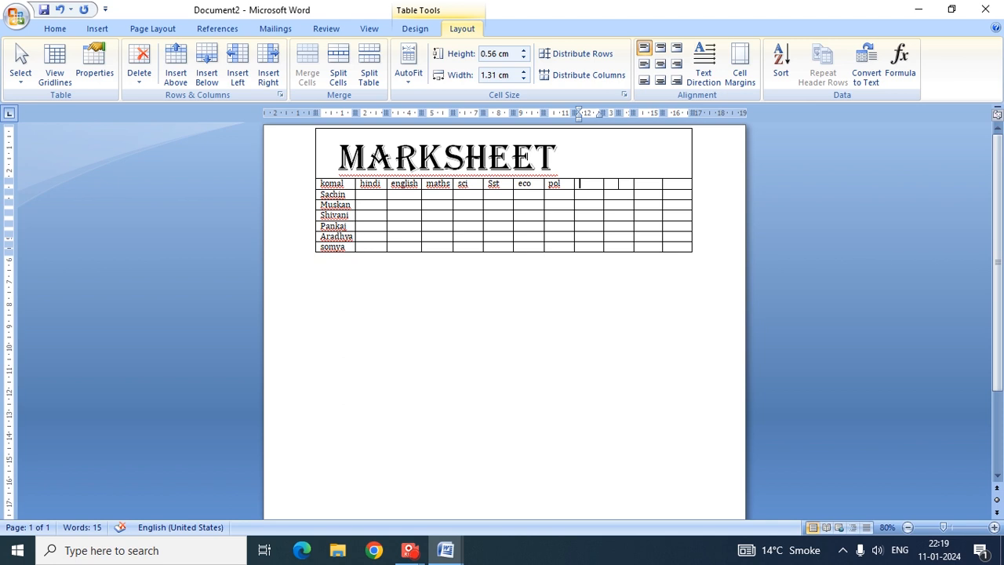
type("total")
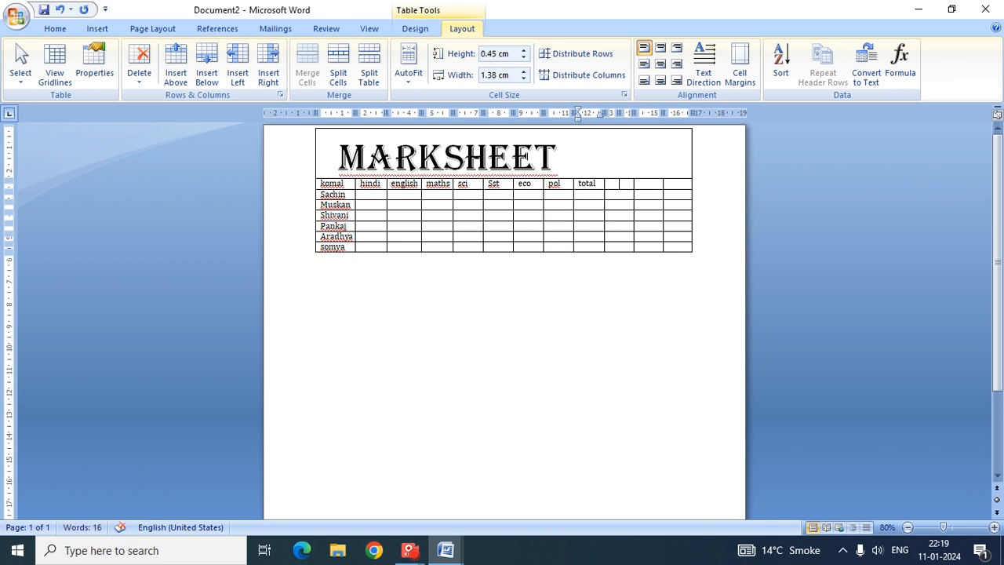
key("Tab")
Fill the hindi column below its heading with the marks 45, 21, 45, 12, 13 and 46
left_click(362, 194)
type("45")
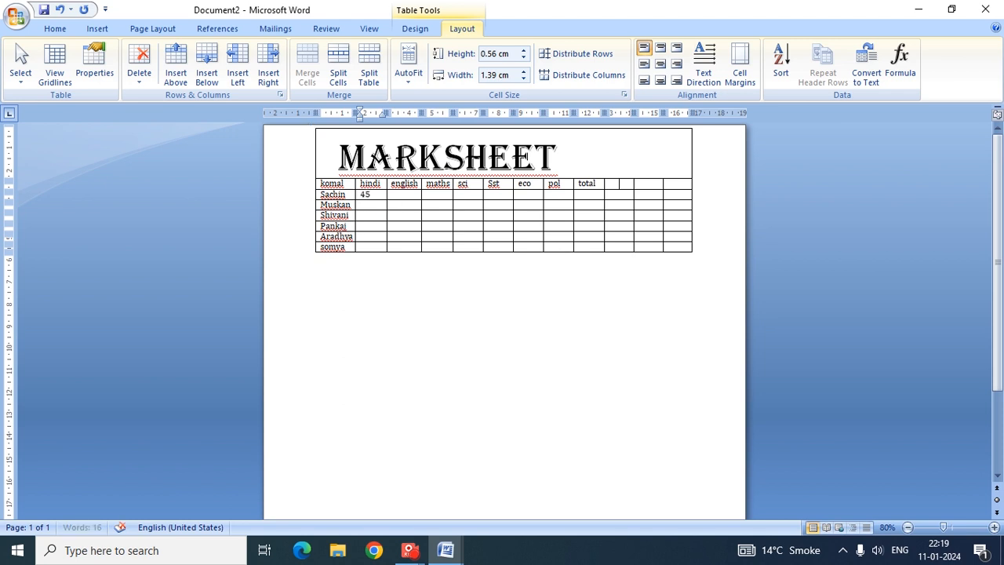
key("Down")
type("21")
key("Up")
type("1")
key("BackSpace")
key("Down")
type("45")
key("BackSpace")
key("BackSpace")
key("Down")
type("45")
key("Down")
type("12")
key("Down")
type("13")
key("Down")
type("46")
Enter the marks 45, 45, 12, 45 and 46 in the first five rows below the english heading
left_click(392, 195)
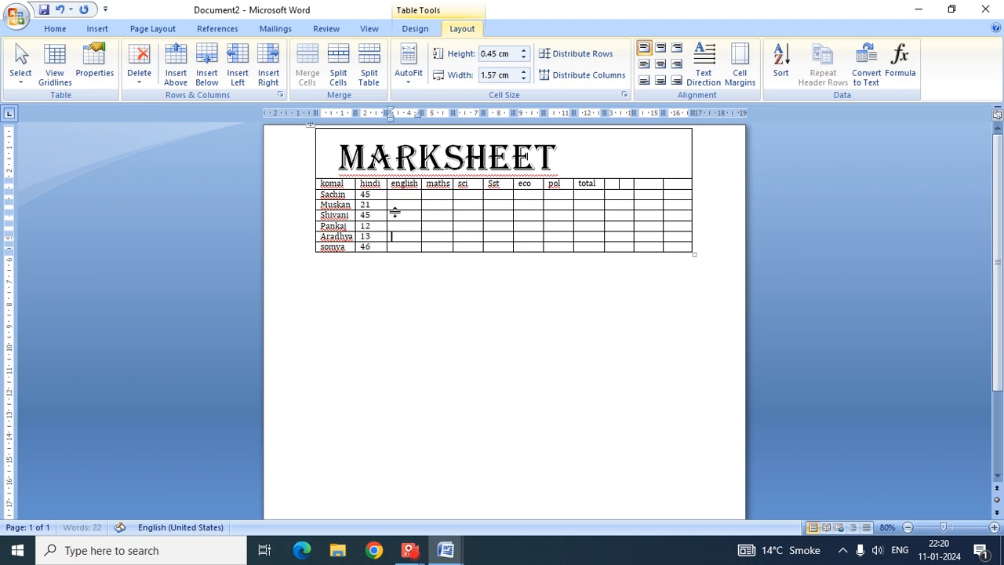
type("45")
key("Down")
type("45")
key("Down")
type("12")
key("Down")
type("45")
key("Down")
type("46")
key("Down")
key("Tab")
key("ctrl+End")
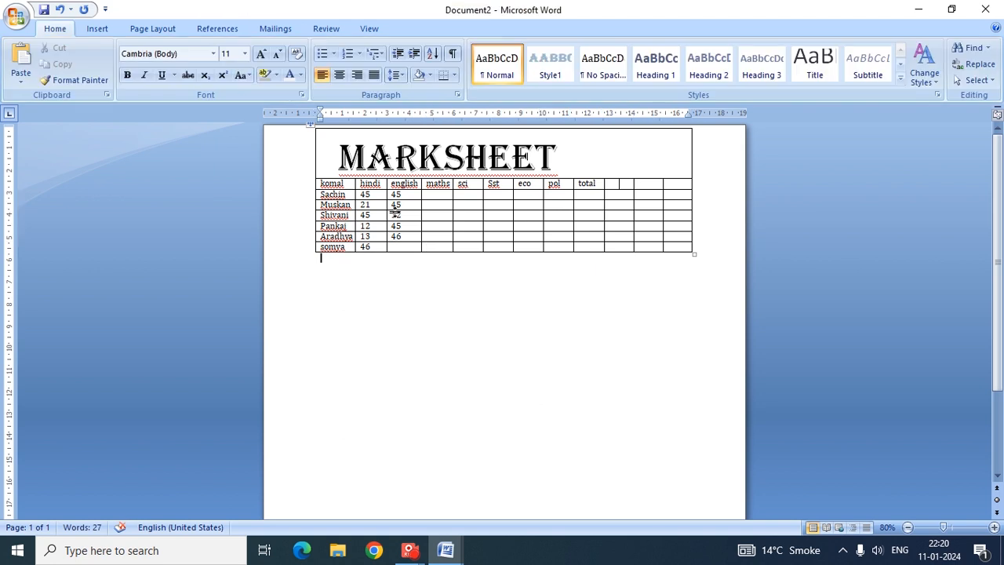
type("78")
key("BackSpace")
key("BackSpace")
key("Up")
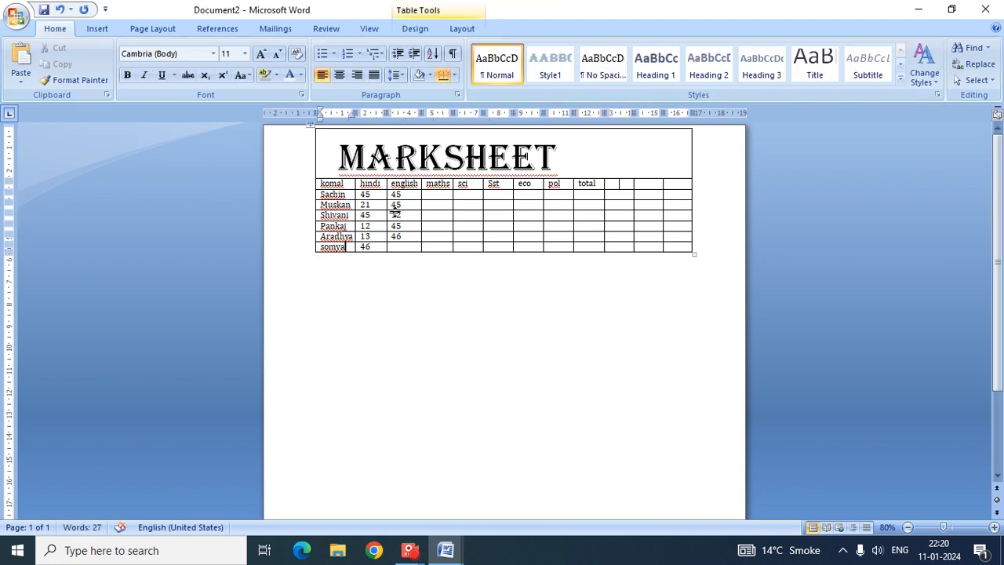
key("Right")
key("Right")
key("Right")
key("Right")
key("Right")
key("Down")
key("Left")
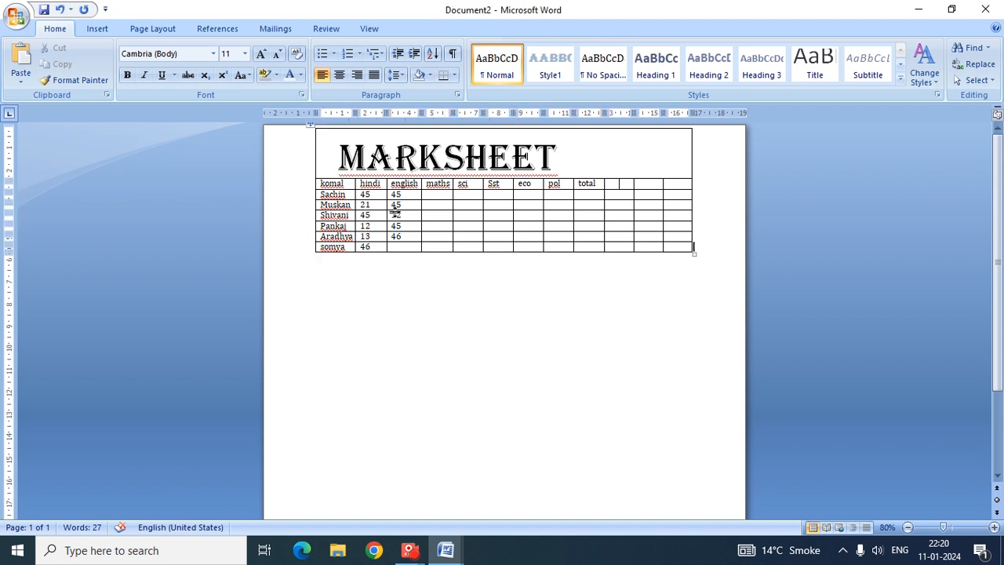
key("Down")
key("Left")
key("Up")
key("Down")
key("Down")
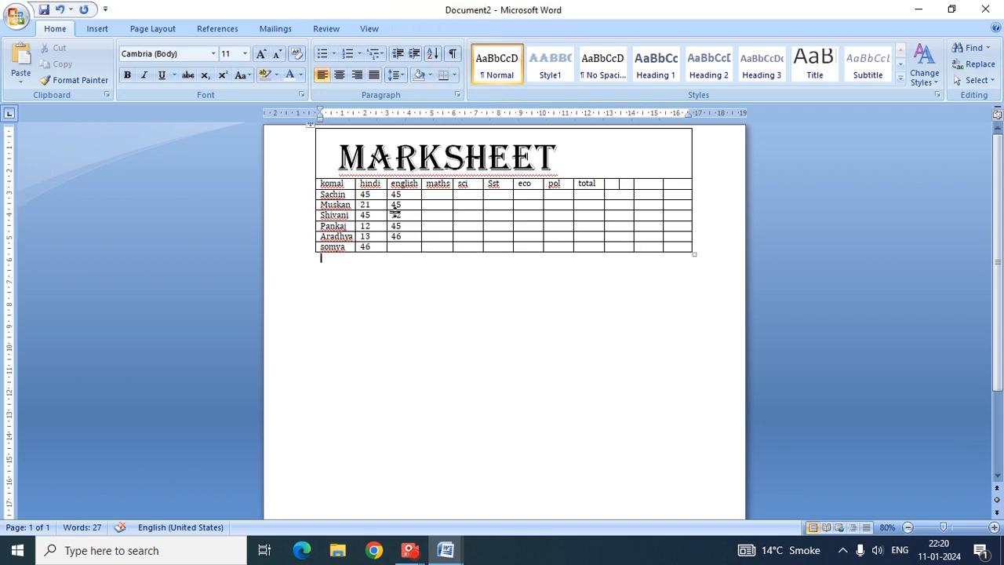
Enter the mark 78 in the english column of the table's last row
key("Up")
key("Right")
key("Right")
key("Right")
key("Right")
key("Right")
key("Right")
key("Right")
key("Right")
key("Right")
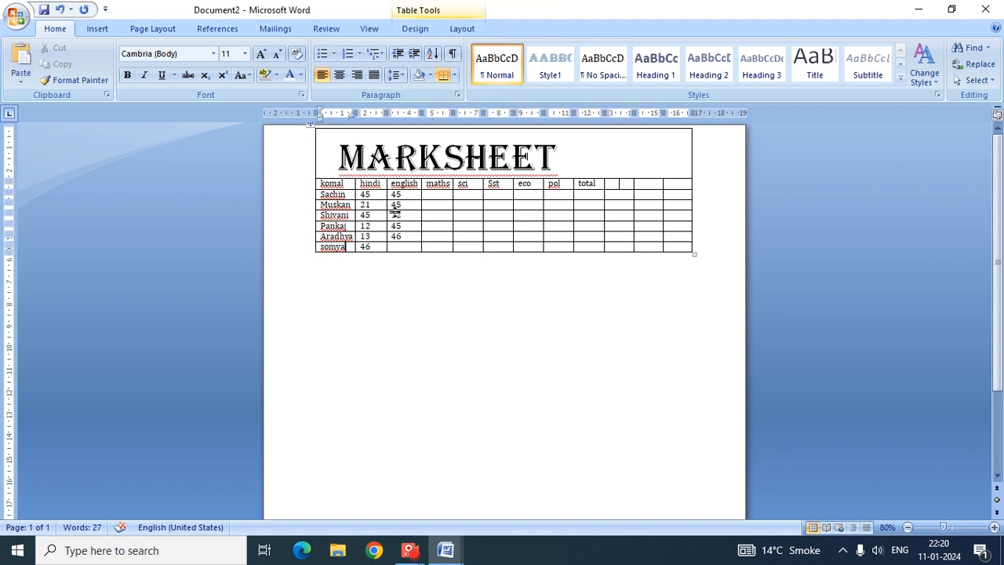
type("78")
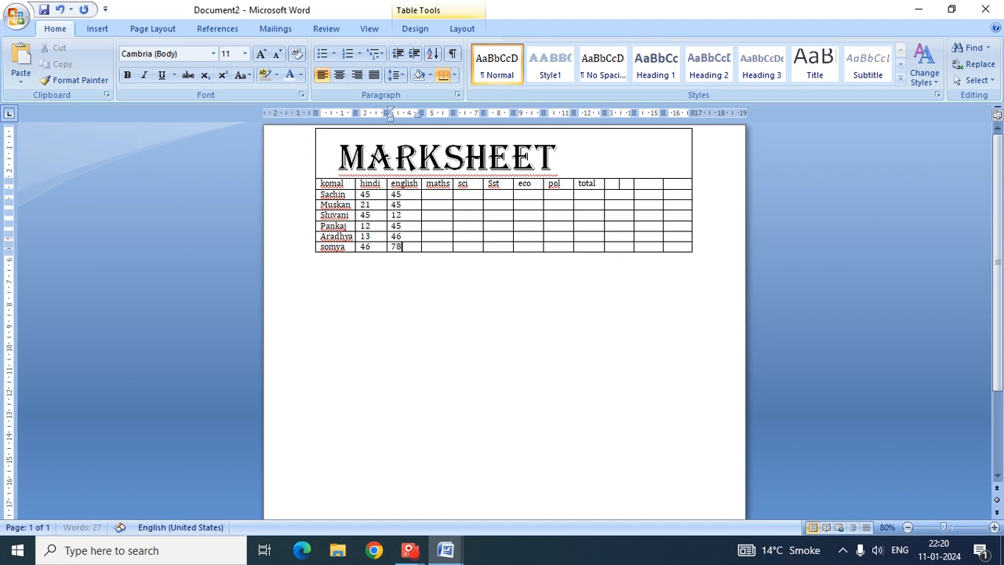
Fill the maths column below its heading with the marks 5, 53, 12, 4, 12 and 46
key("Right")
key("Up")
key("Up")
key("Up")
key("Up")
key("Up")
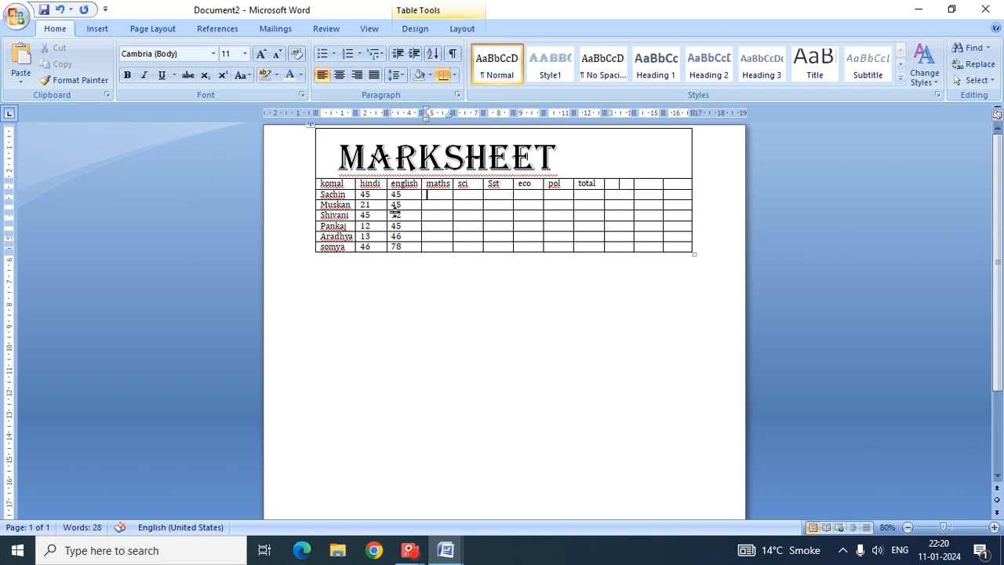
type("5")
key("Down")
type("53")
key("Down")
type("12")
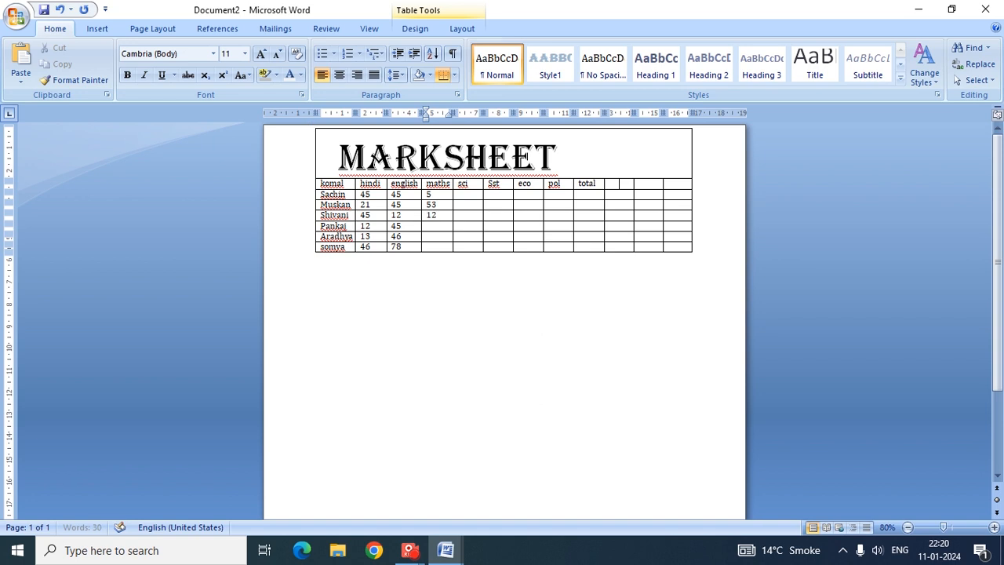
key("Down")
type("4")
key("Down")
type("12")
key("Down")
type("46")
Enter the marks 89, 56 and 12 in the first three rows below the sci heading
key("Tab")
key("Up")
key("Up")
key("Up")
key("Up")
key("Up")
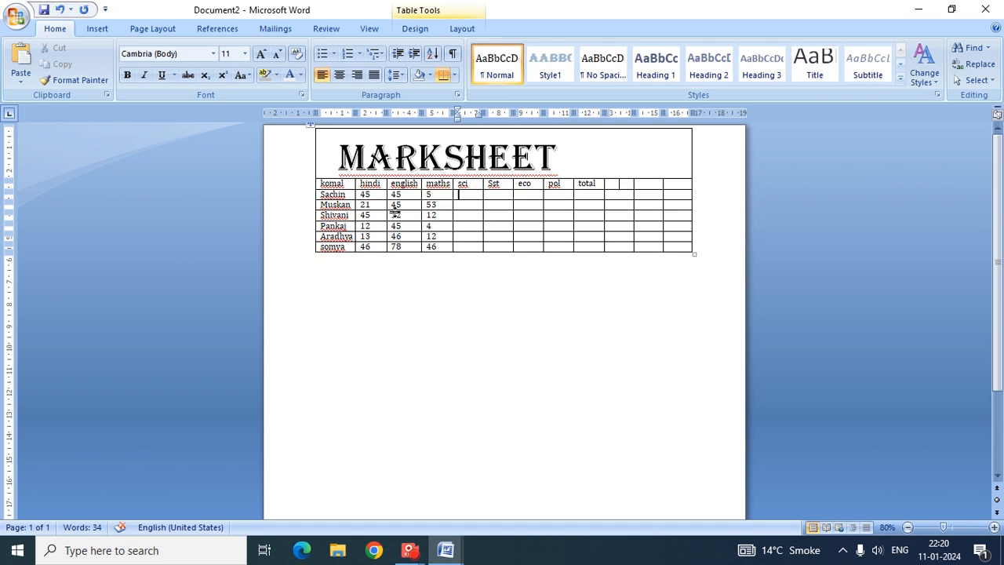
type("89")
key("Down")
type("56")
key("Down")
type("12")
Enter the marks 451, 12, 12 and 45 in the last four rows of the Sst column
key("Tab")
type("451")
key("Down")
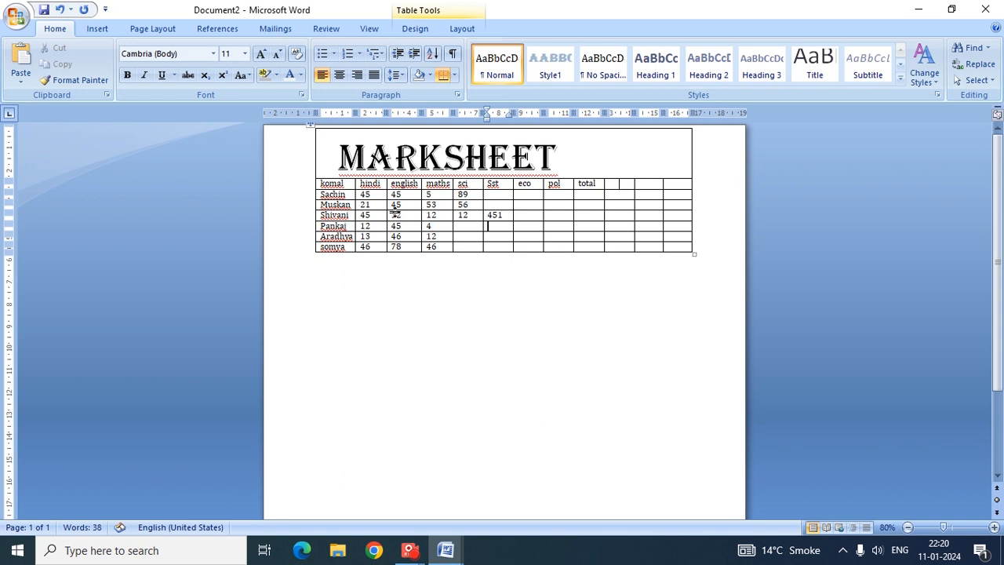
type("12")
key("Down")
type("45")
key("Up")
type("12")
Complete the last three rows of the sci column with the marks 12, 45 and 71
key("Up")
key("Left")
type("12")
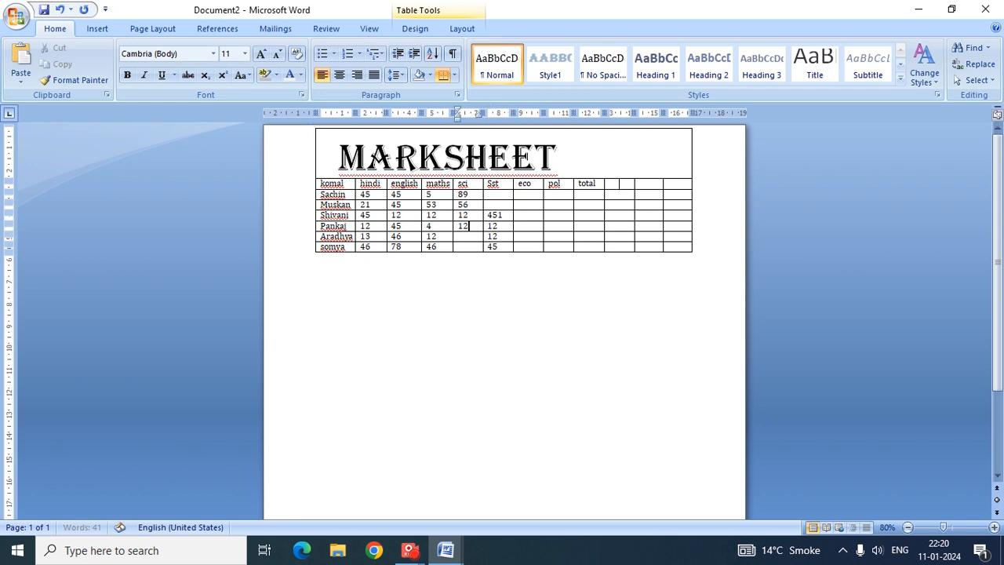
key("Down")
type("45")
key("Down")
key("Down")
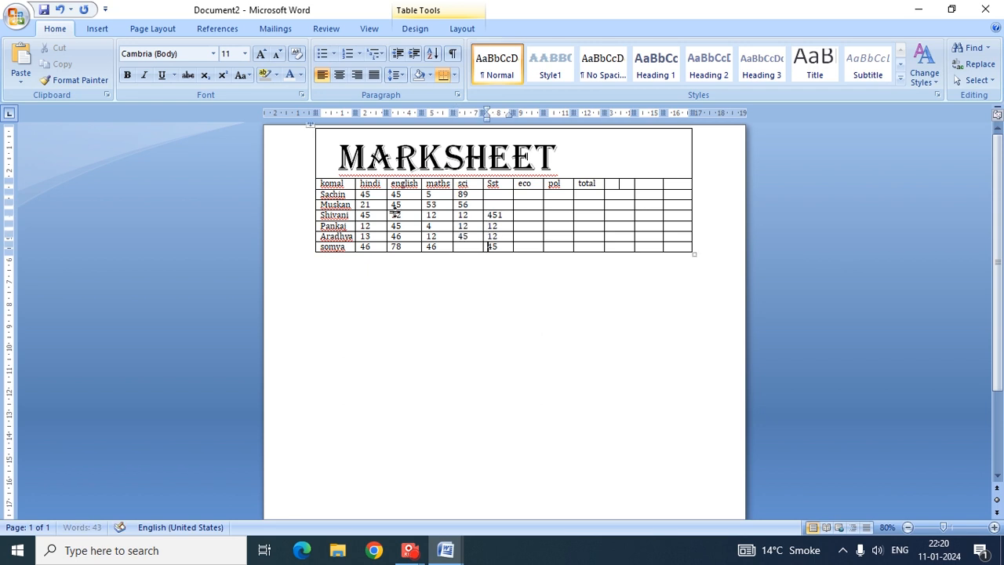
key("Up")
key("Right")
key("Right")
key("Right")
key("Right")
key("Right")
key("Right")
key("Right")
key("Right")
key("Right")
key("Right")
key("Right")
key("Right")
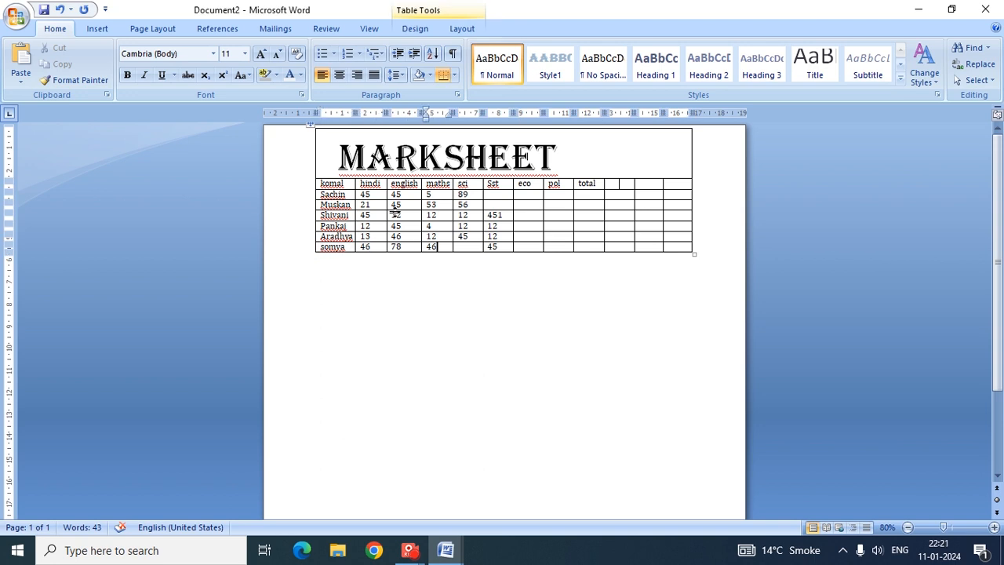
key("Right")
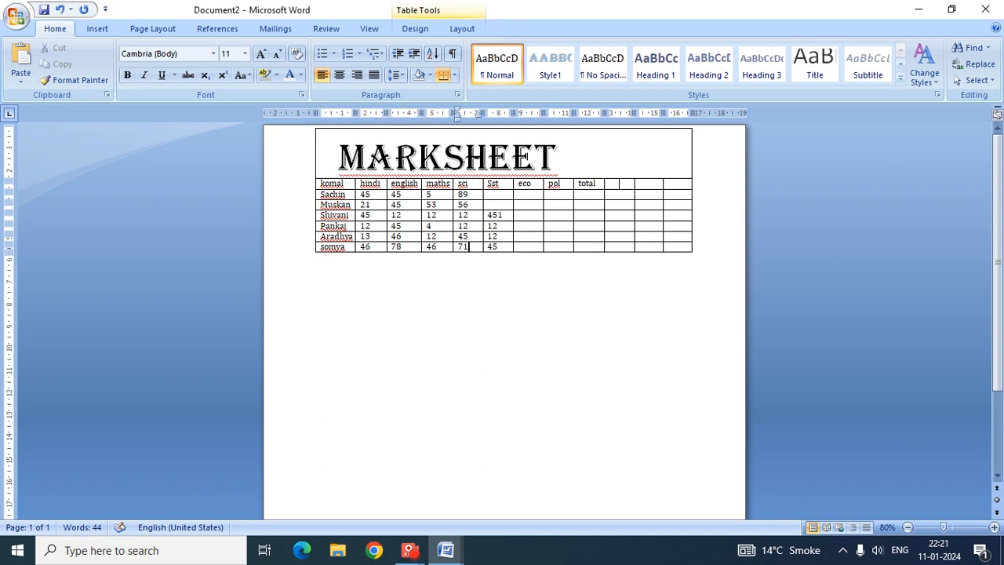
Enter the mark 45 in each of the first two rows below the Sst heading
key("Up")
left_click(488, 194)
type("45")
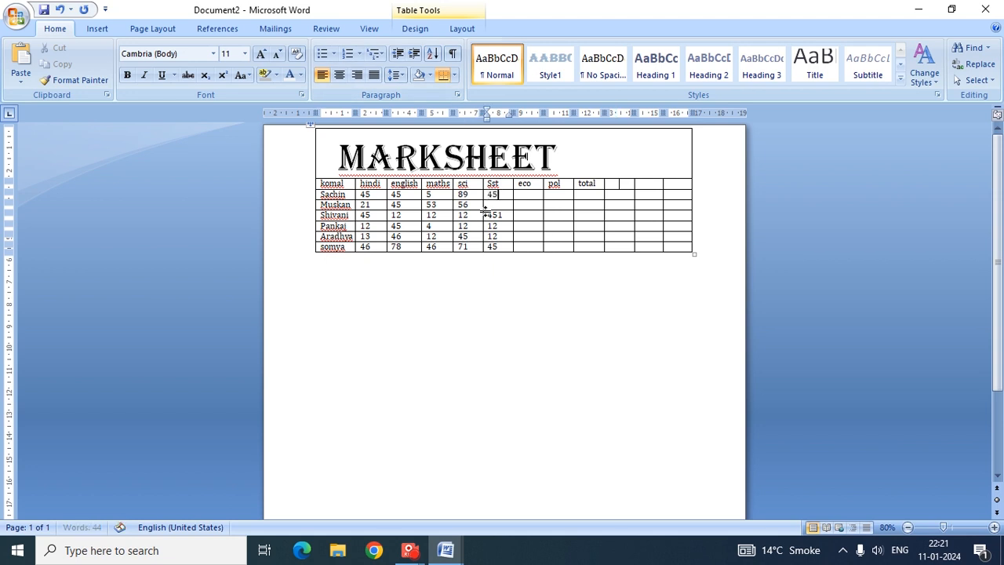
key("Down")
type("45")
Copy all six Sst marks into the eco column below its heading
left_click_drag(489, 194, 493, 246)
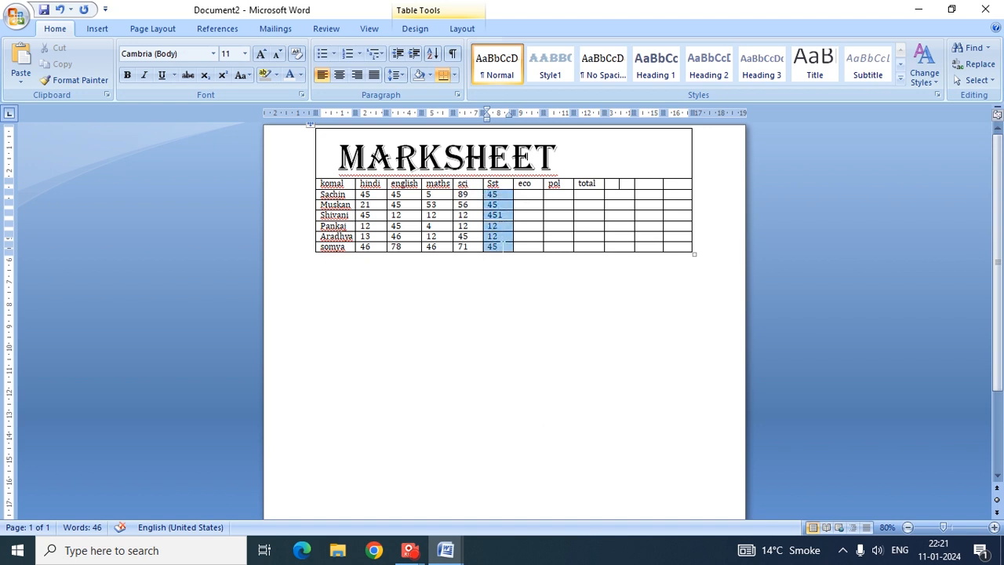
key("ctrl+c")
key("Right")
key("ctrl+v")
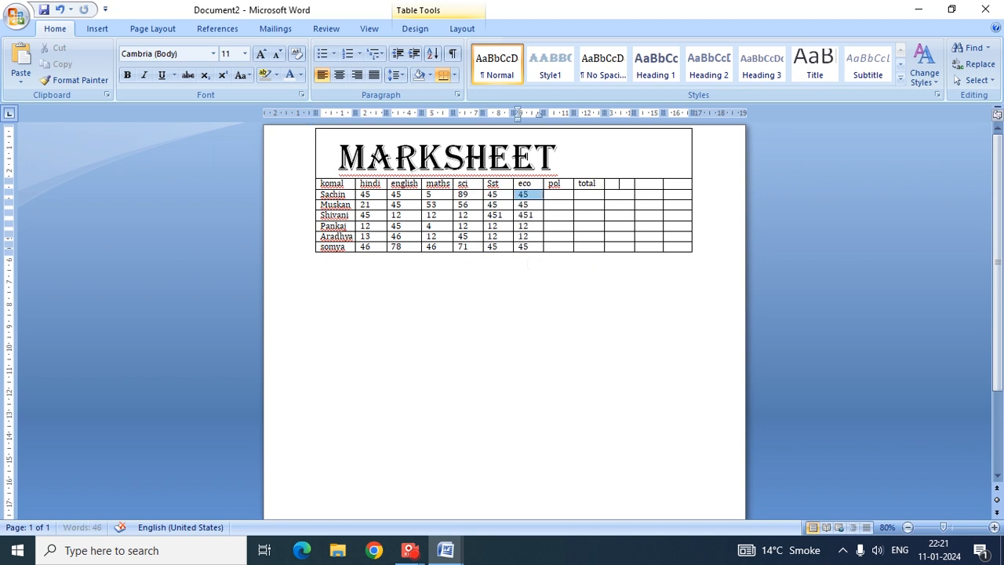
Copy all six maths marks into the pol column below its heading
key("Right")
key("Left")
key("Left")
key("Left")
key("Left")
key("Left")
key("Left")
key("Left")
key("Left")
key("Left")
key("Left")
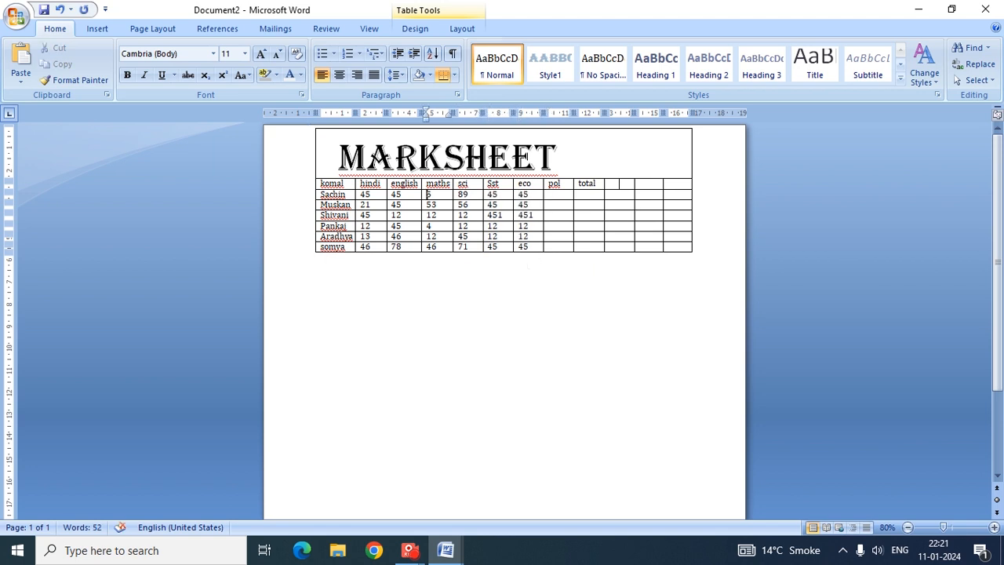
key("shift+Down")
key("shift+Down")
key("shift+Down")
key("shift+Down")
key("shift+Down")
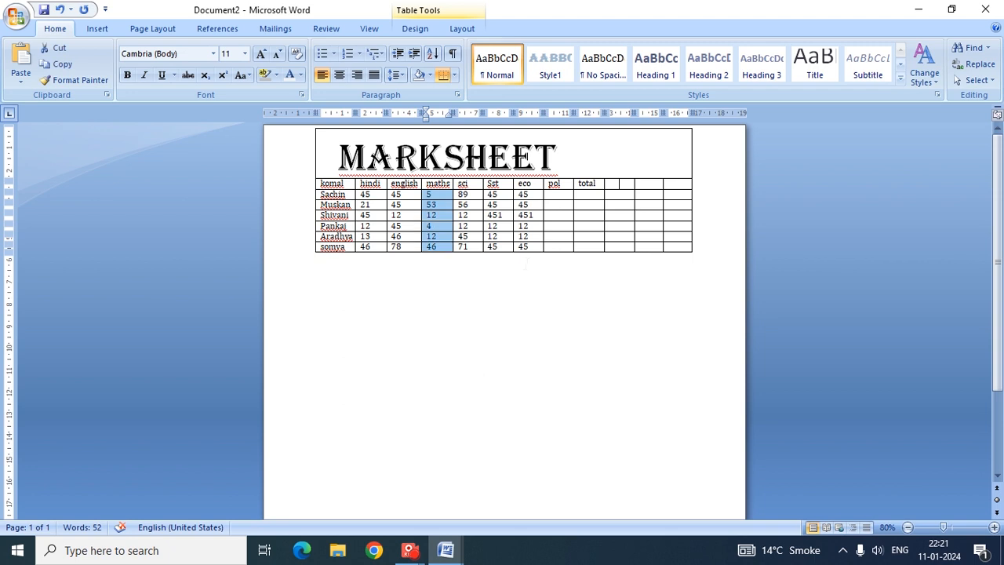
key("Right")
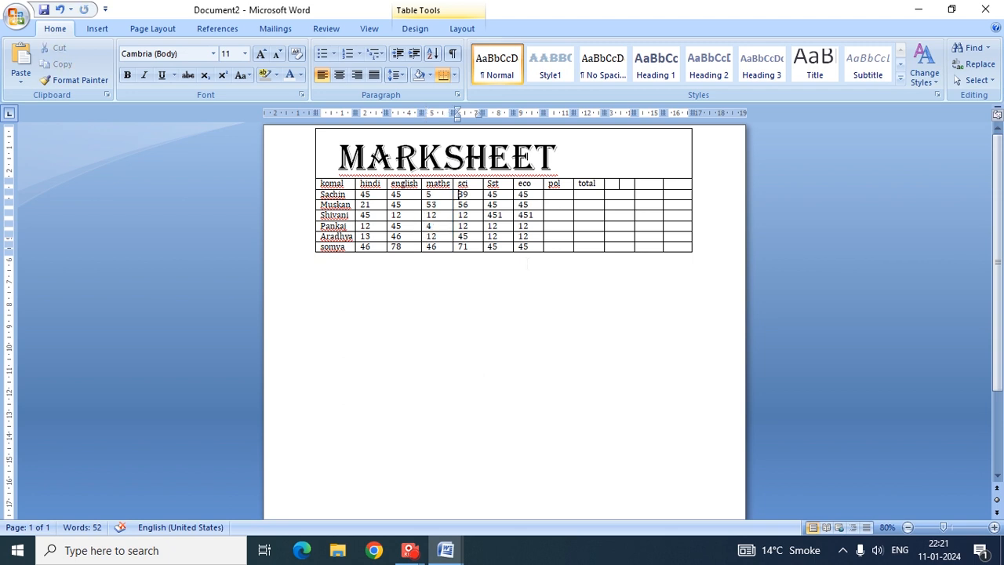
key("Right")
key("Right")
key("Right")
key("Right")
key("Right")
key("Right")
key("Right")
key("ctrl+v")
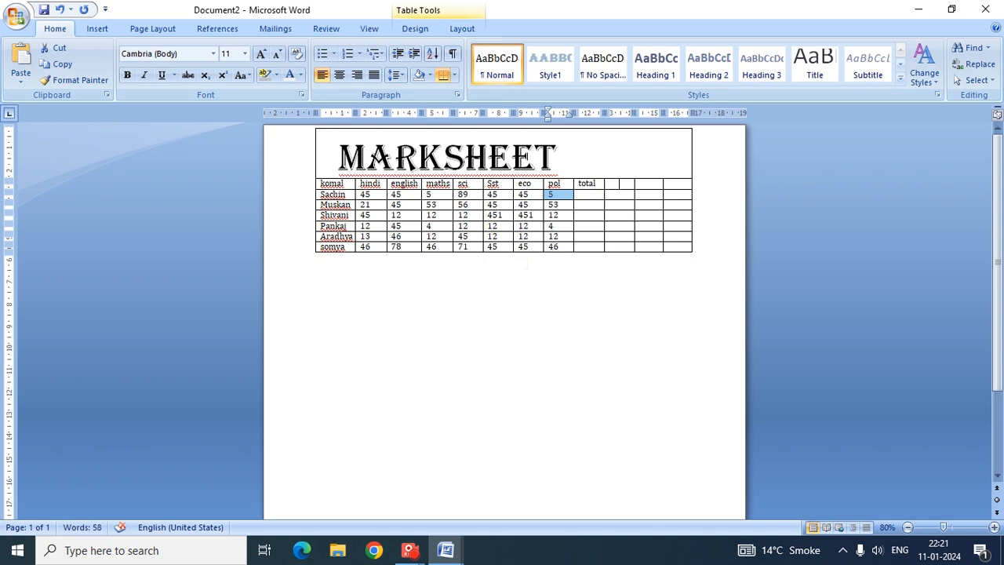
Copy all six pol marks into the total column below its heading
key("shift+Down")
key("shift+Down")
key("shift+Down")
key("shift+Down")
key("shift+Down")
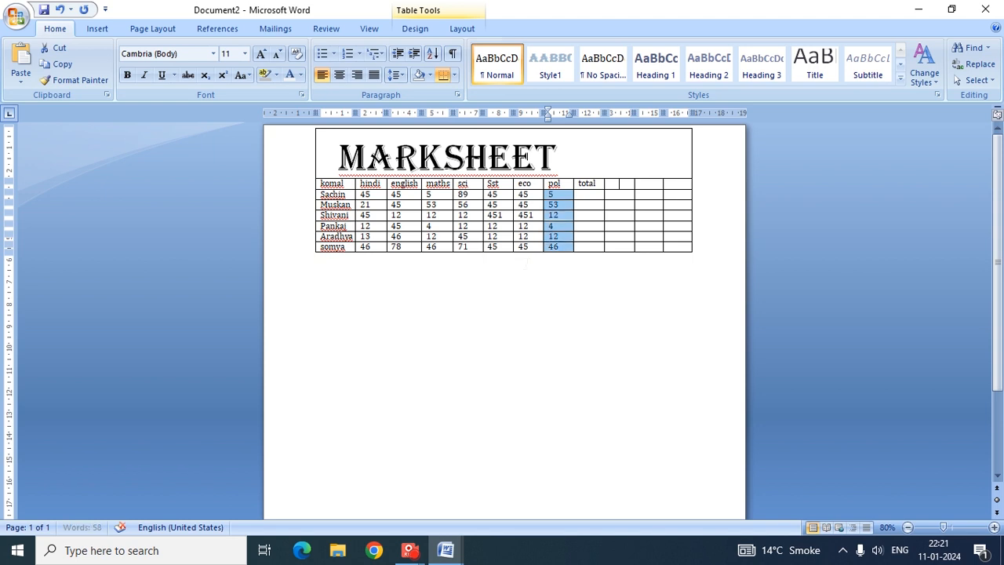
key("Right")
key("Right")
key("Left")
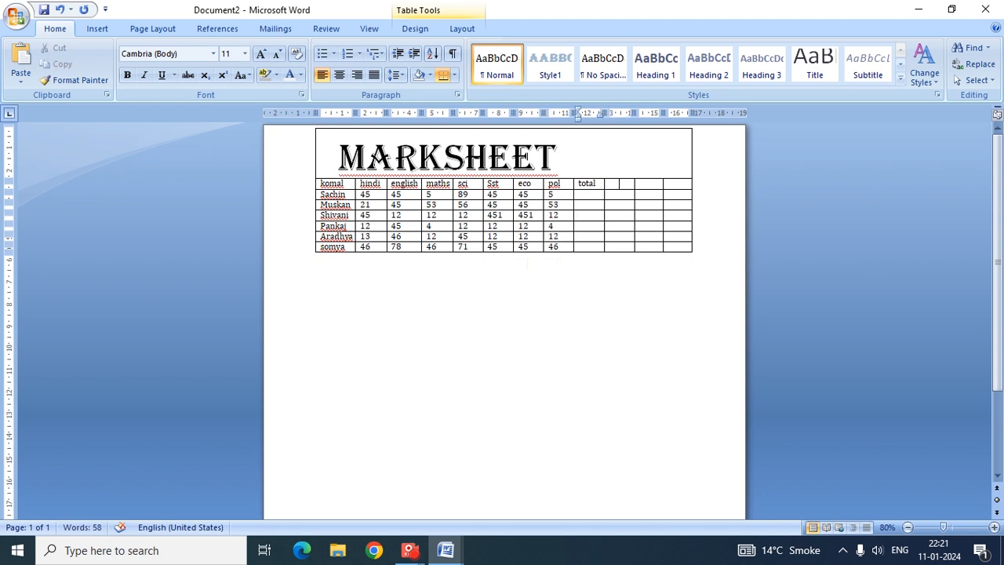
key("ctrl+v")
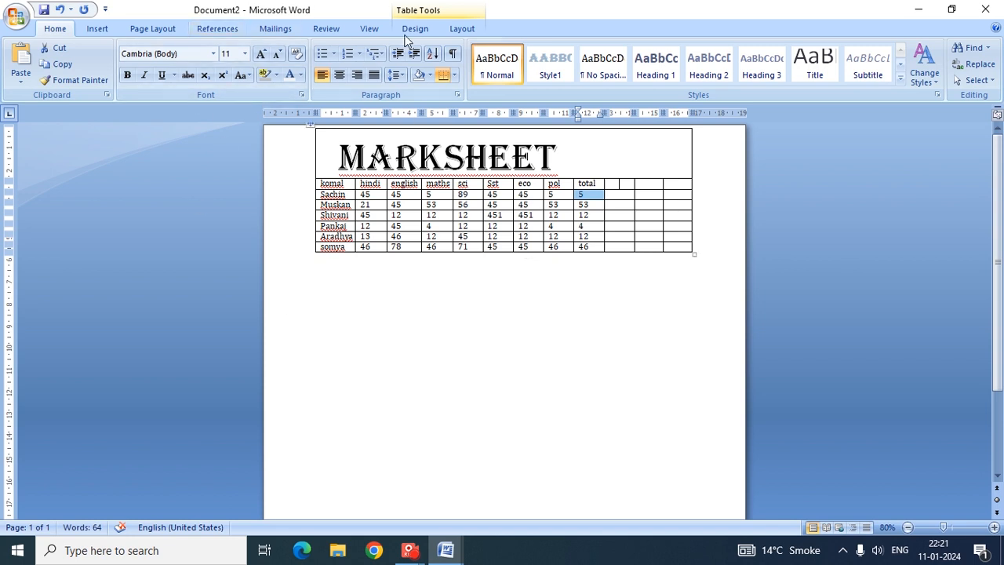
Apply AutoFit Contents to the marksheet table, followed by AutoFit Window to stretch it to the page width
left_click(461, 29)
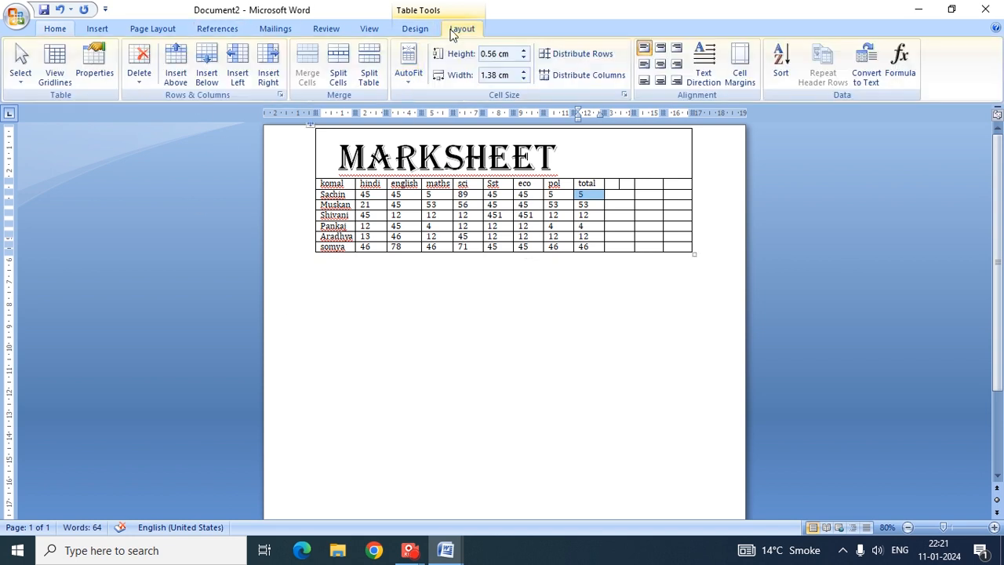
left_click(406, 80)
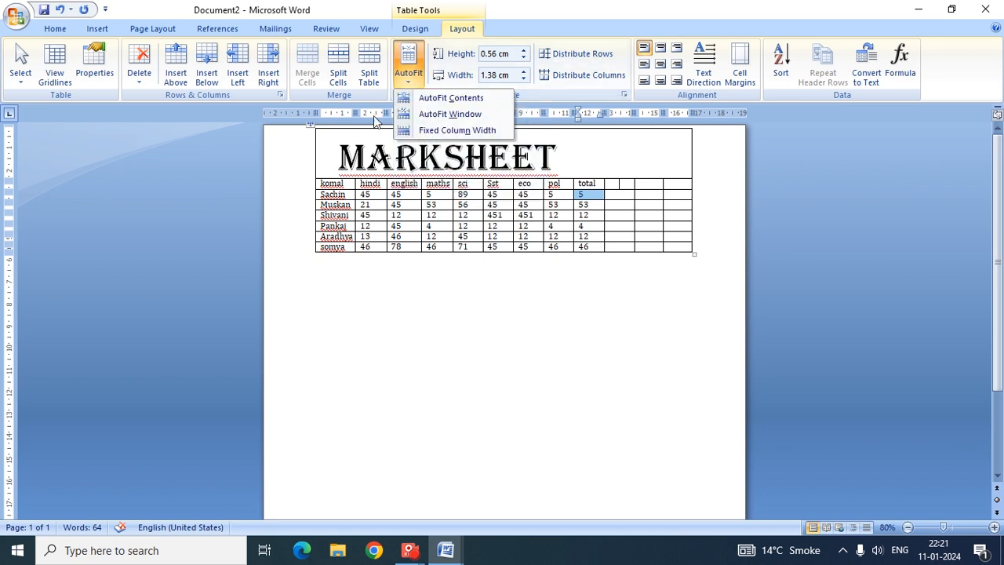
left_click(461, 99)
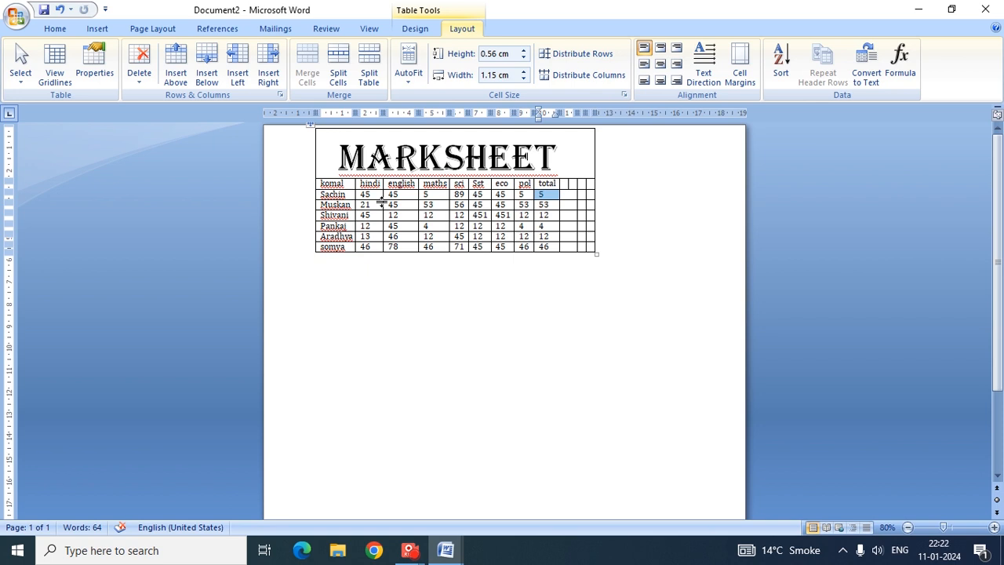
left_click(407, 87)
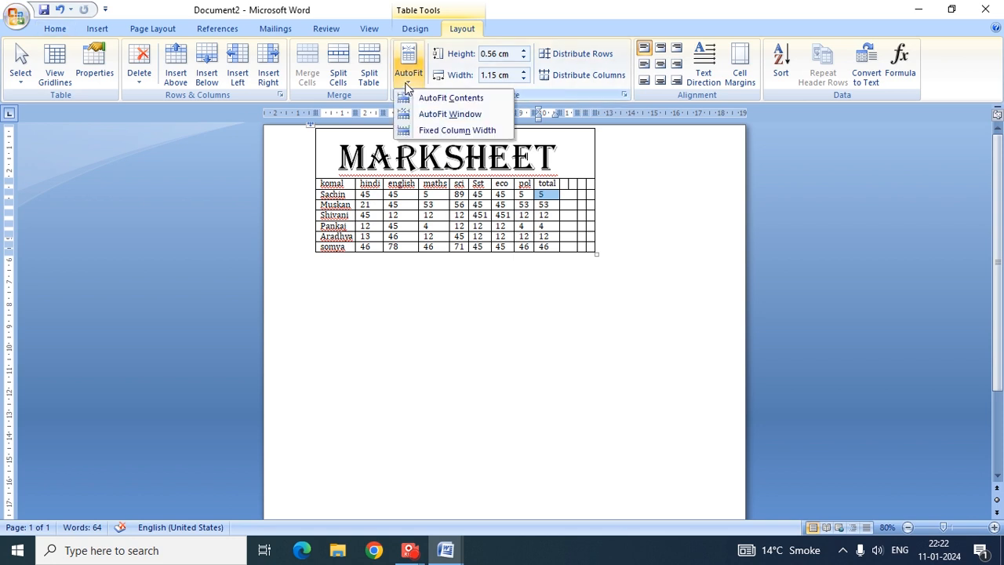
left_click(432, 116)
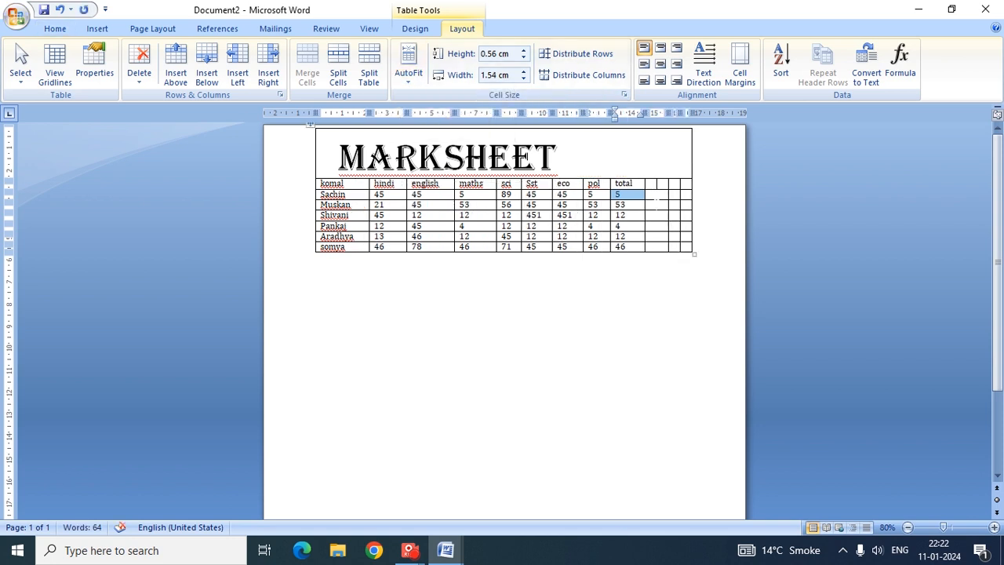
Enter the filler text "gjgsgsihihihskishkhsizkhiknkhsk" in the blank cell beside the first student's total
left_click(650, 195)
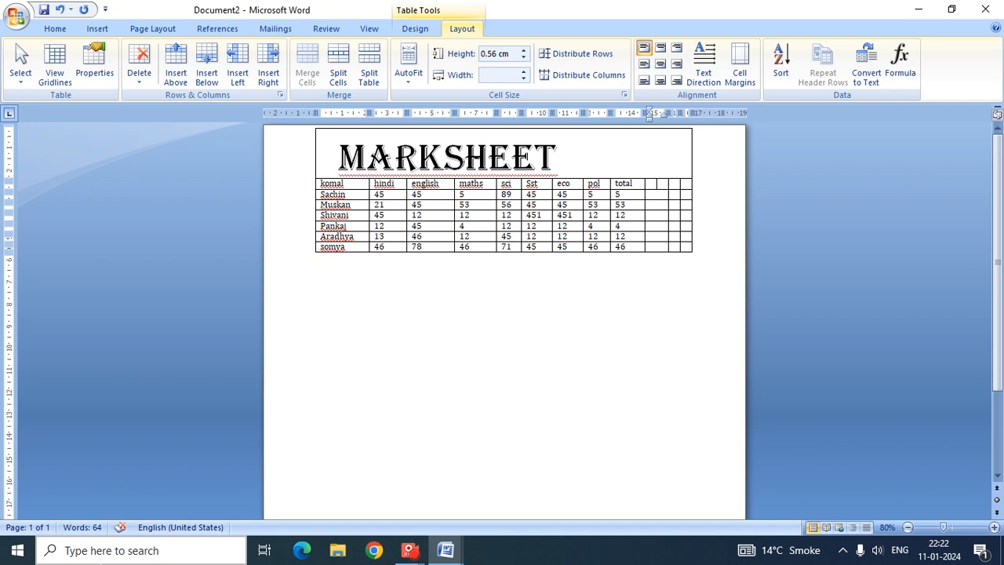
type("gjgsgsihihihskish")
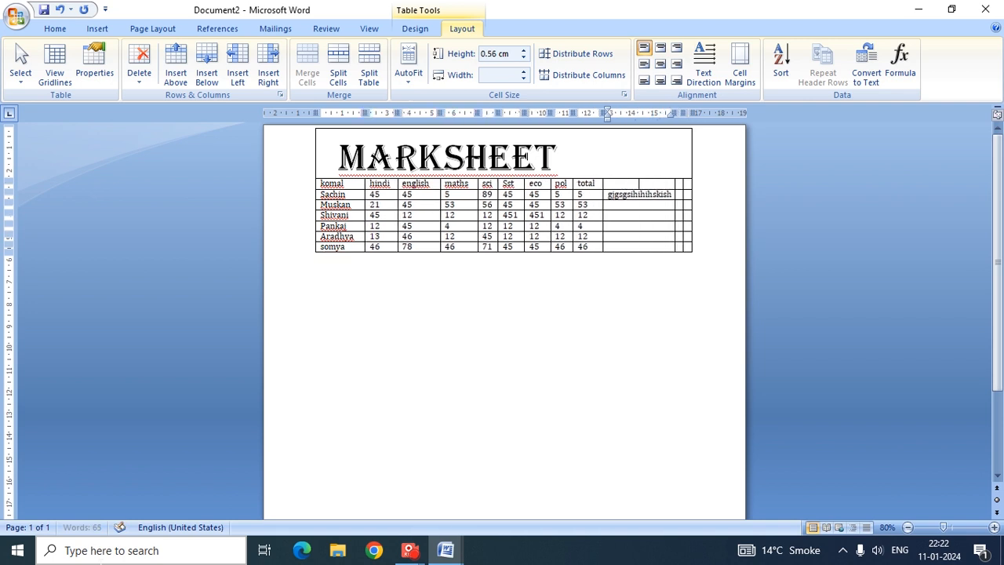
type("khsizkhiknkhsk")
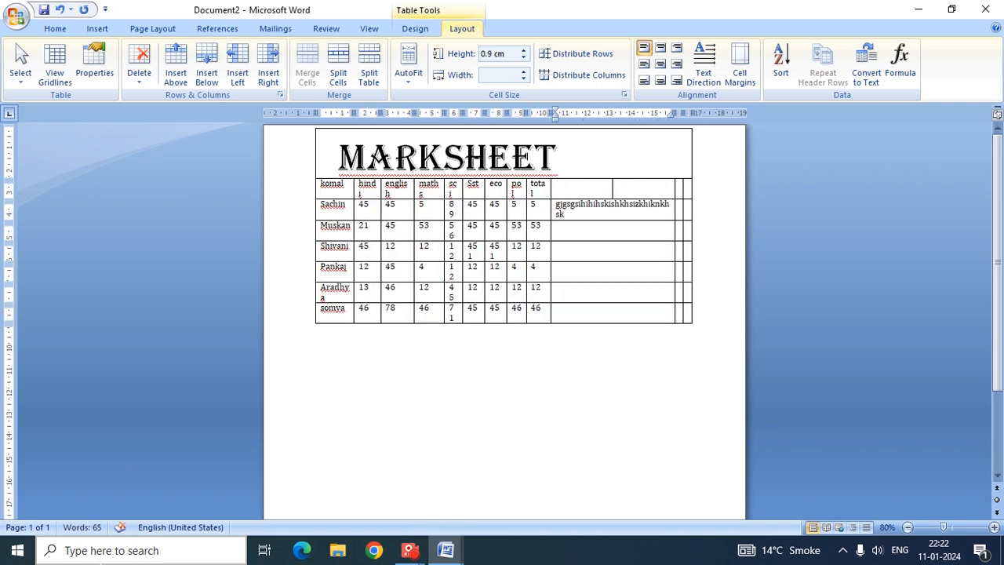
Erase the filler text beside the first student's total, keeping only its first two letters "gj"
key("BackSpace")
key("BackSpace")
key("BackSpace")
key("BackSpace")
key("BackSpace")
key("BackSpace")
key("BackSpace")
key("BackSpace")
key("BackSpace")
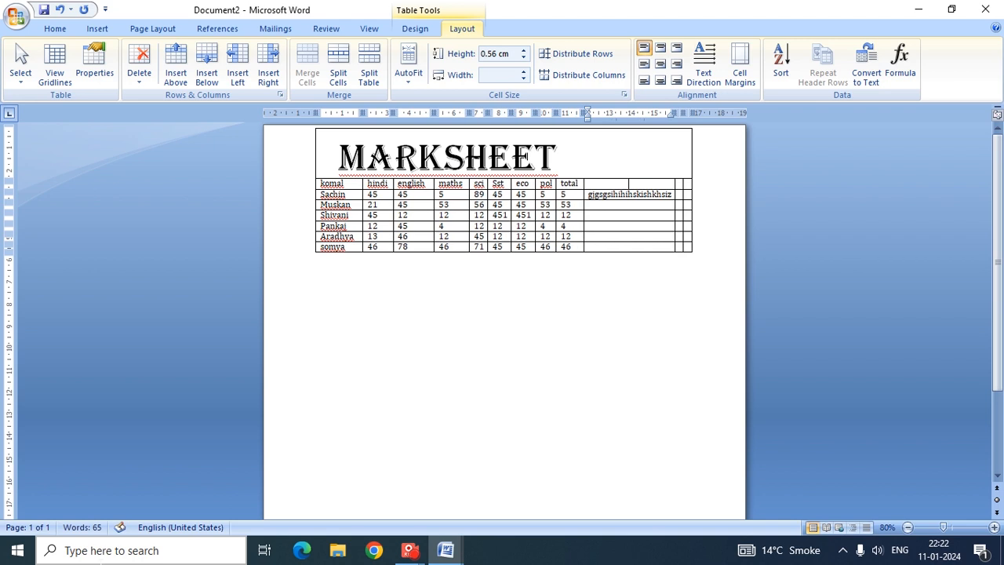
key("BackSpace")
key("BackSpace")
key("BackSpace")
key("BackSpace")
key("BackSpace")
key("BackSpace")
key("BackSpace")
key("BackSpace")
key("BackSpace")
key("BackSpace")
key("BackSpace")
key("BackSpace")
key("BackSpace")
key("BackSpace")
key("BackSpace")
key("BackSpace")
key("BackSpace")
key("BackSpace")
key("BackSpace")
key("BackSpace")
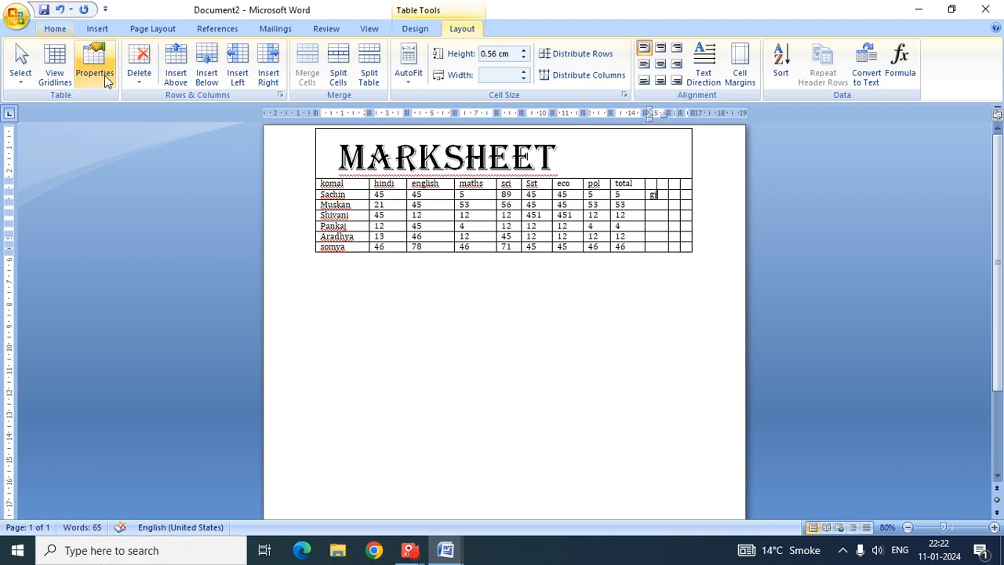
Set the table to Fixed Column Width and extend the text beside the first student's total to "gjfaffjagagkakakabakbkabkaaklan"
left_click(408, 69)
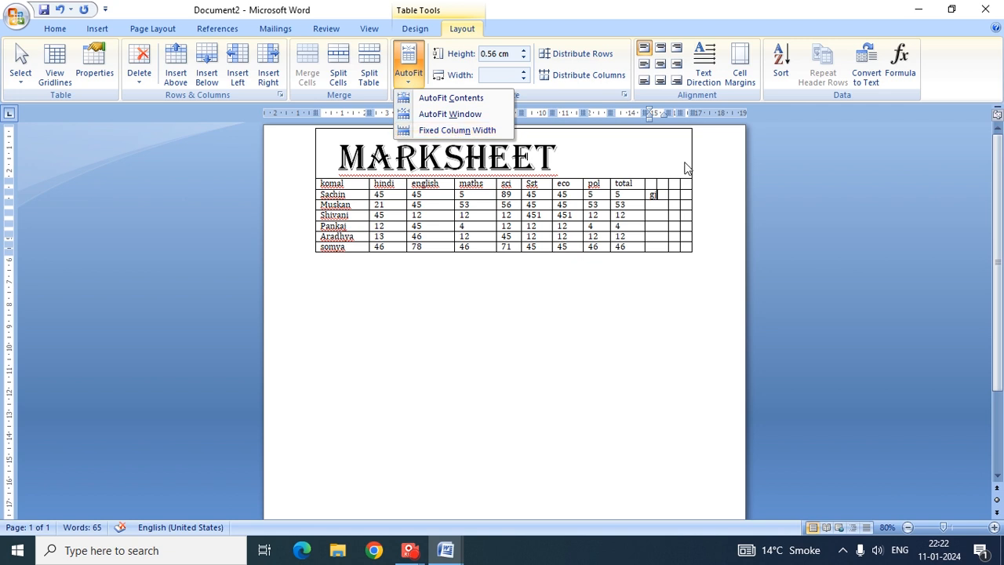
left_click(463, 130)
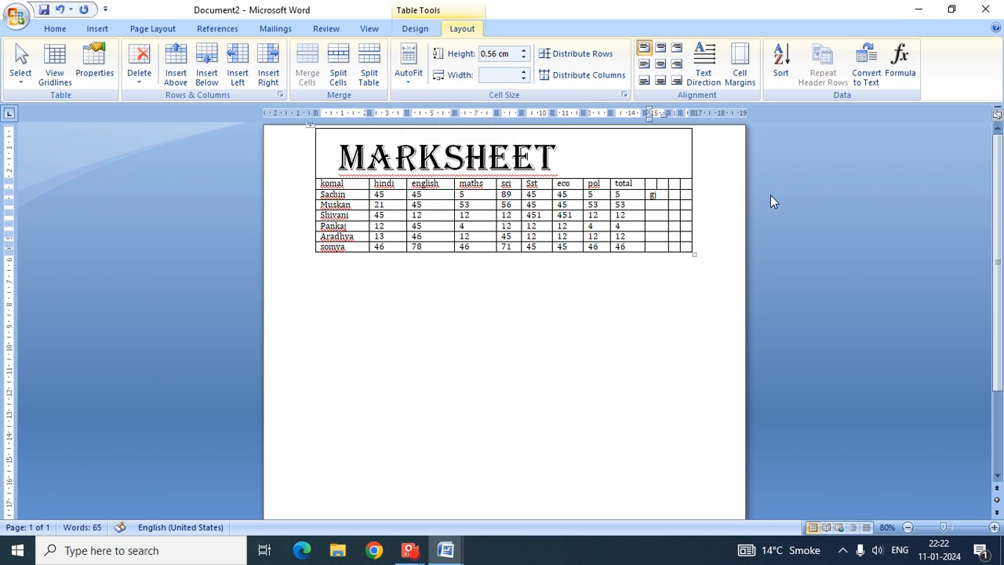
type("affja")
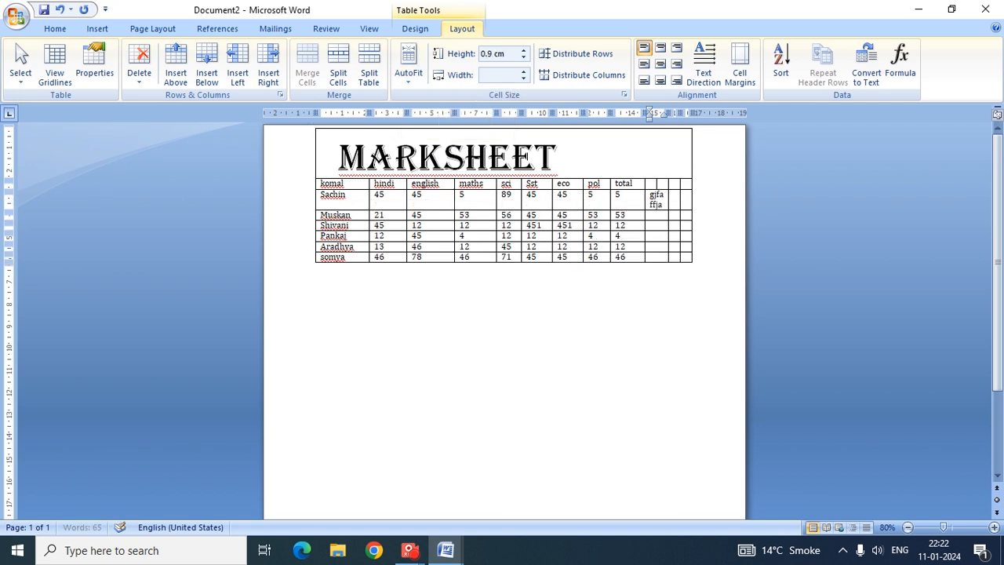
type("gagkakakabakb")
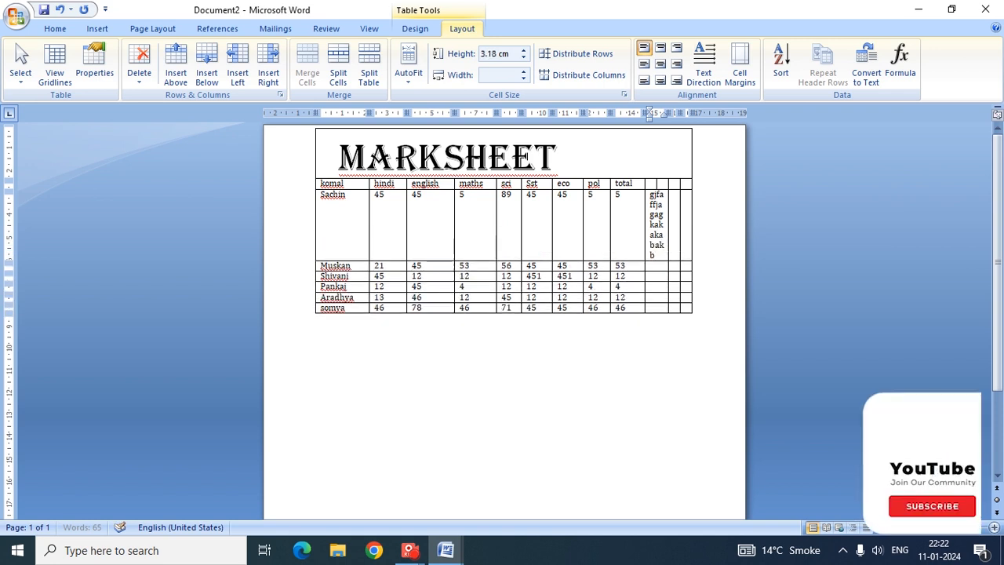
type("kabkaaklan")
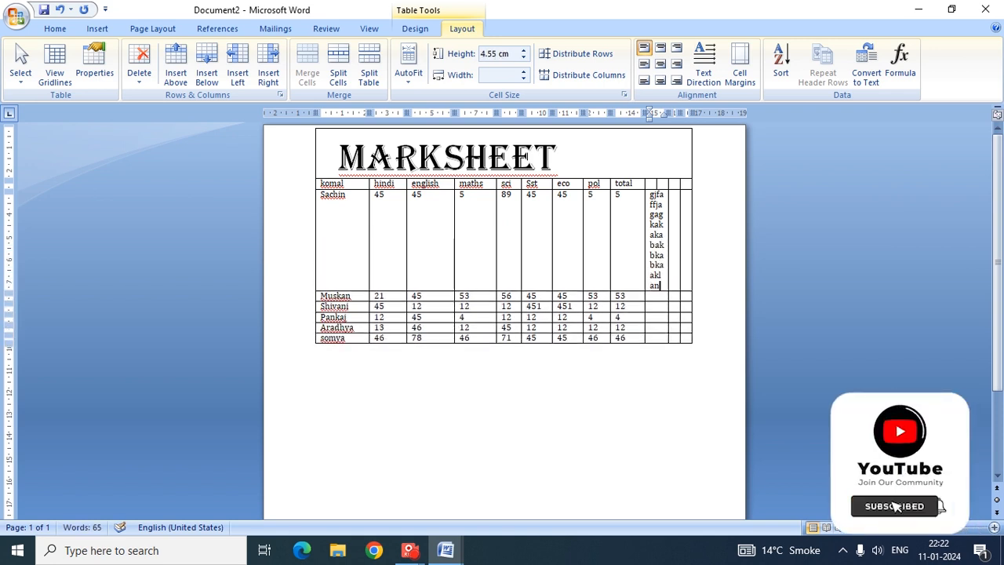
Clear all filler text from the cell beside the first student's total
key("BackSpace")
key("BackSpace")
key("BackSpace")
key("BackSpace")
key("BackSpace")
key("BackSpace")
key("BackSpace")
key("BackSpace")
key("BackSpace")
key("BackSpace")
key("BackSpace")
key("BackSpace")
key("BackSpace")
key("BackSpace")
key("BackSpace")
key("BackSpace")
key("BackSpace")
key("BackSpace")
key("BackSpace")
key("BackSpace")
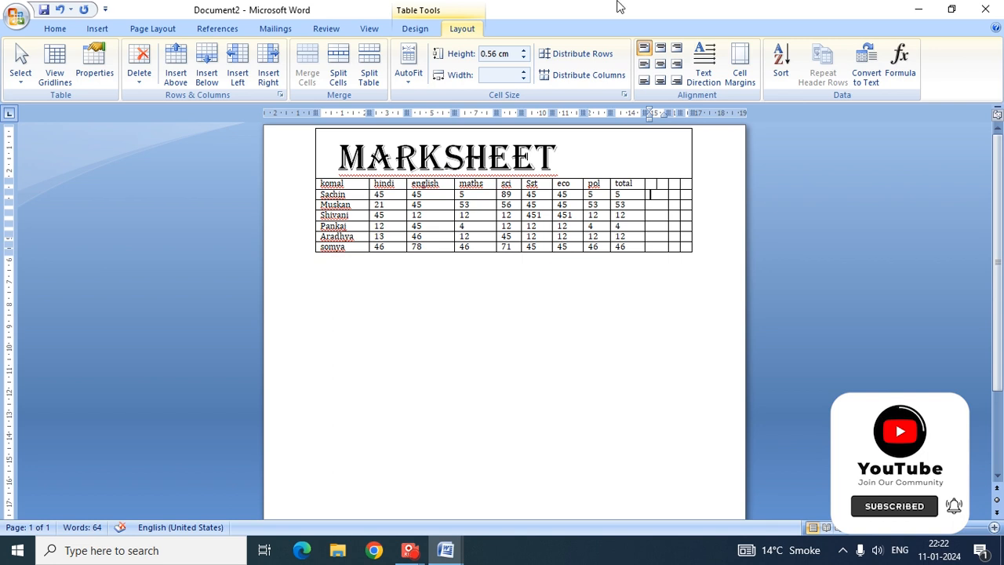
left_click(407, 78)
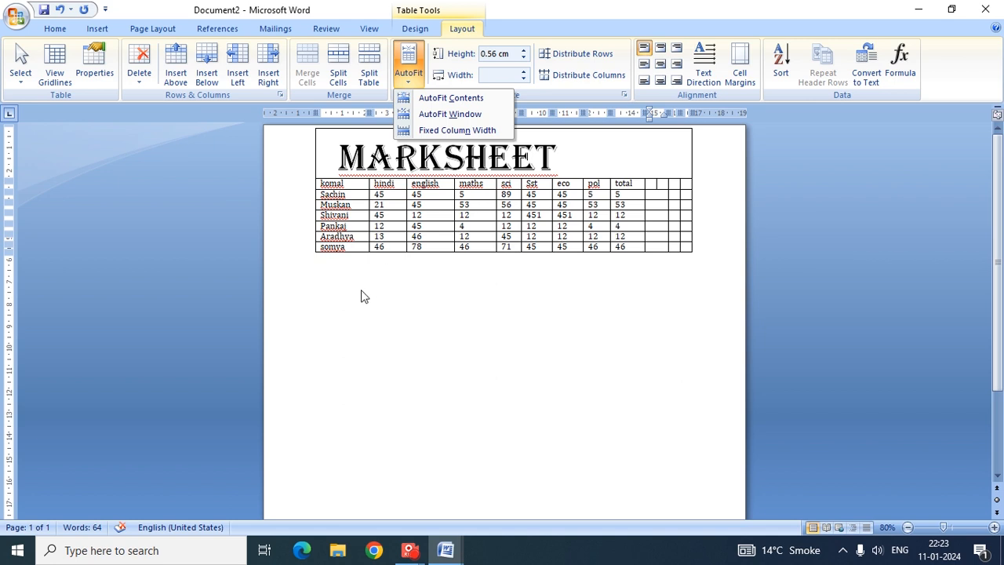
left_click(411, 551)
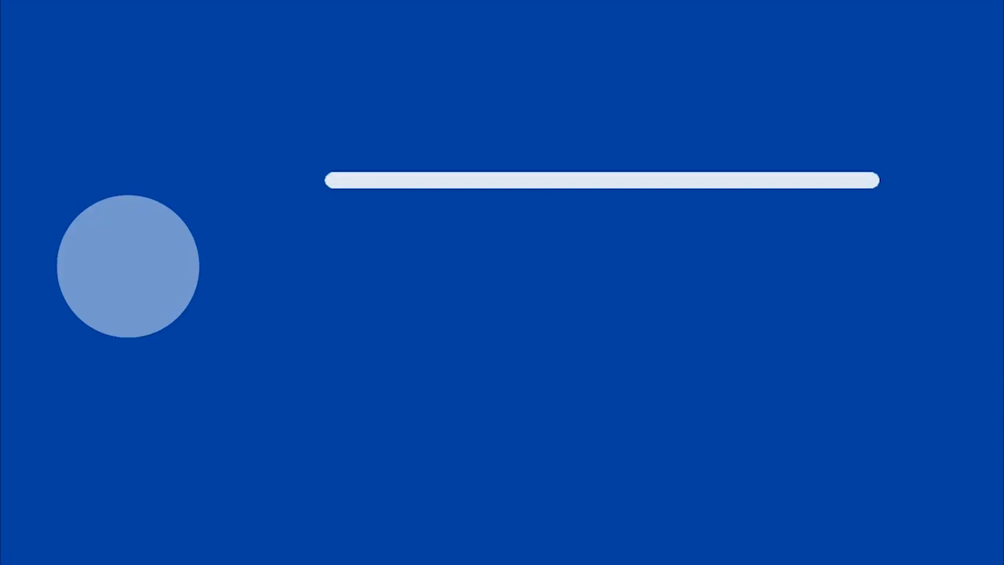